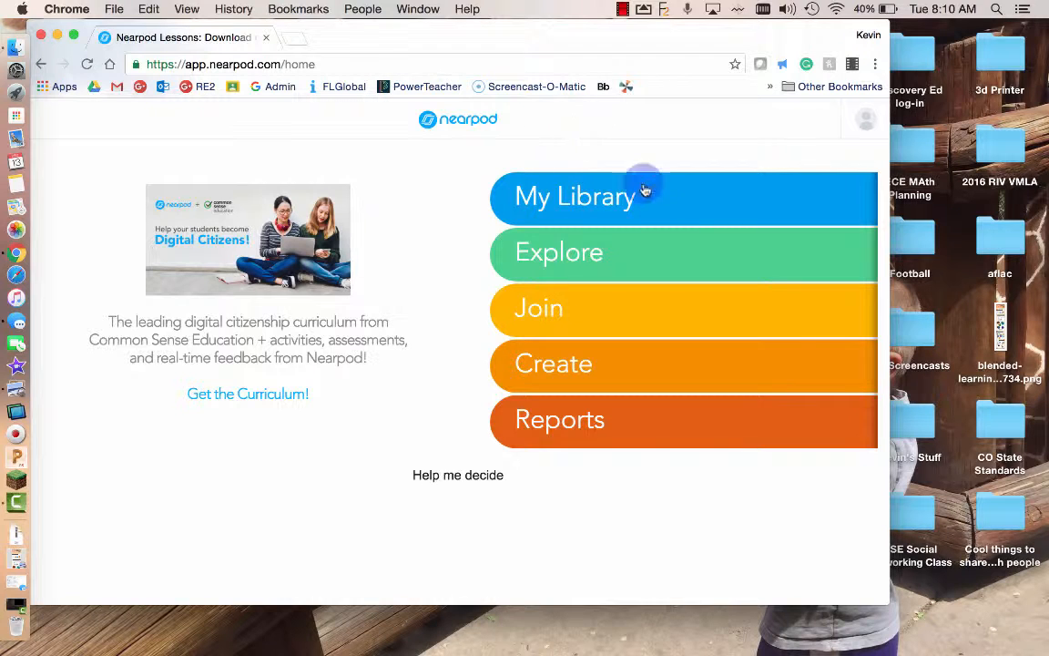
- Start a new lesson from the Nearpod home page and move the browser window right
{"action": "left_click", "coordinate": [614, 367]}
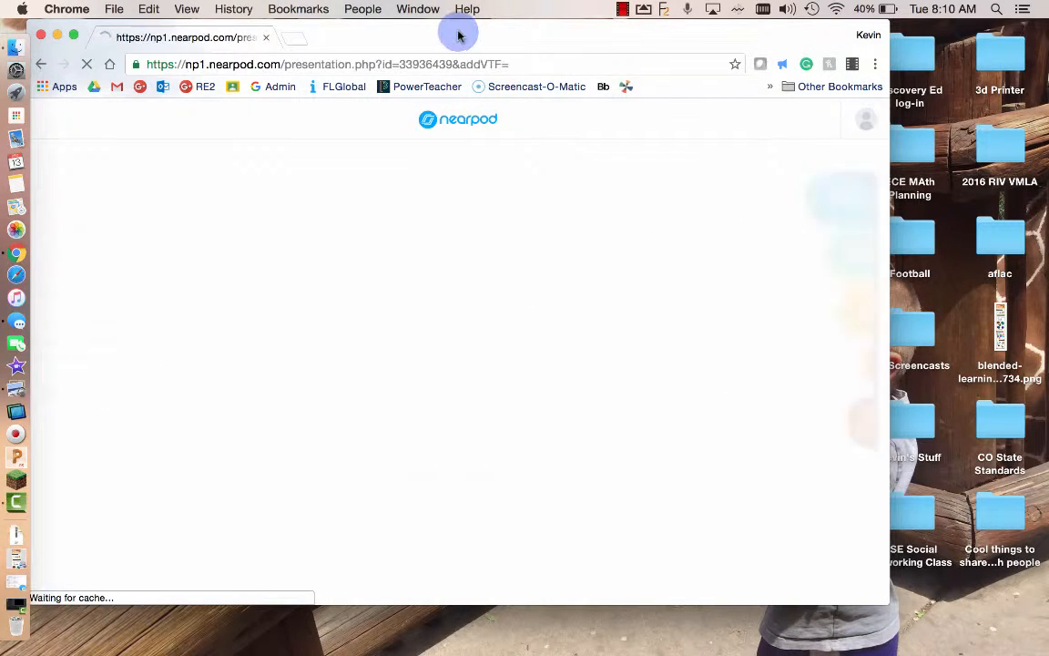
{"action": "left_click_drag", "start_coordinate": [460, 34], "coordinate": [558, 36]}
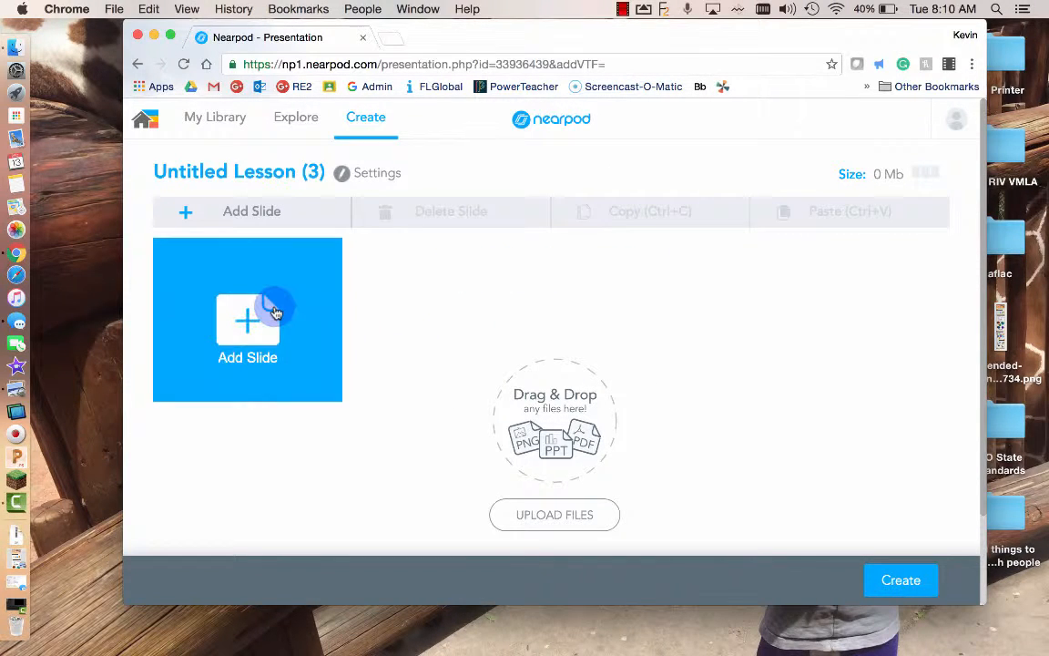
- Rename the lesson to 'Nearpod Build2' and bring up the content types for a new slide
{"action": "left_click", "coordinate": [260, 167]}
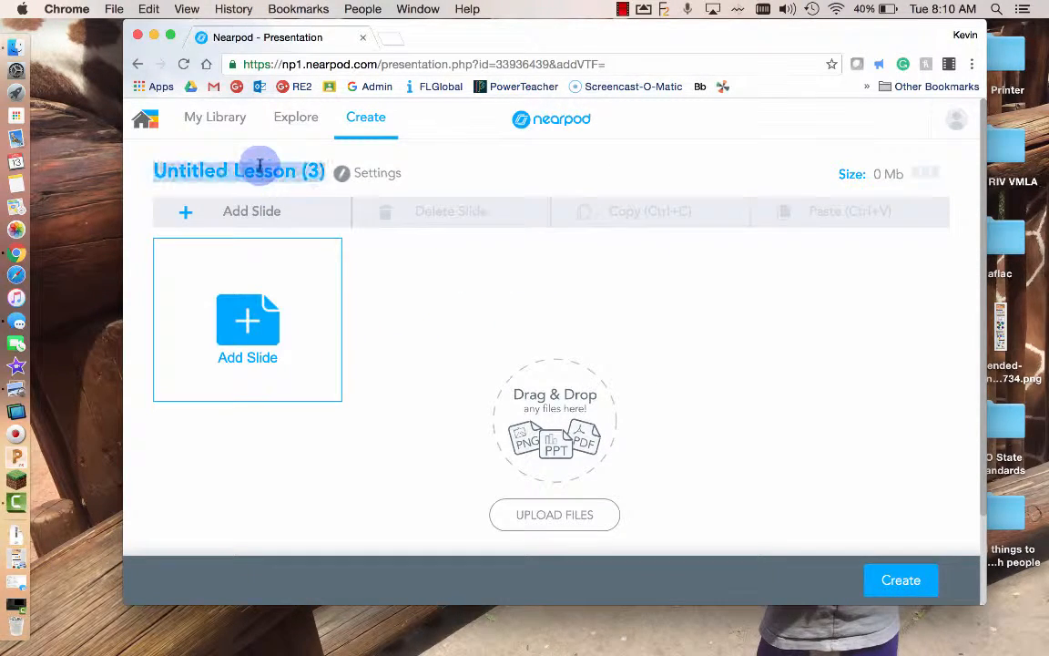
{"action": "type", "text": "Near"}
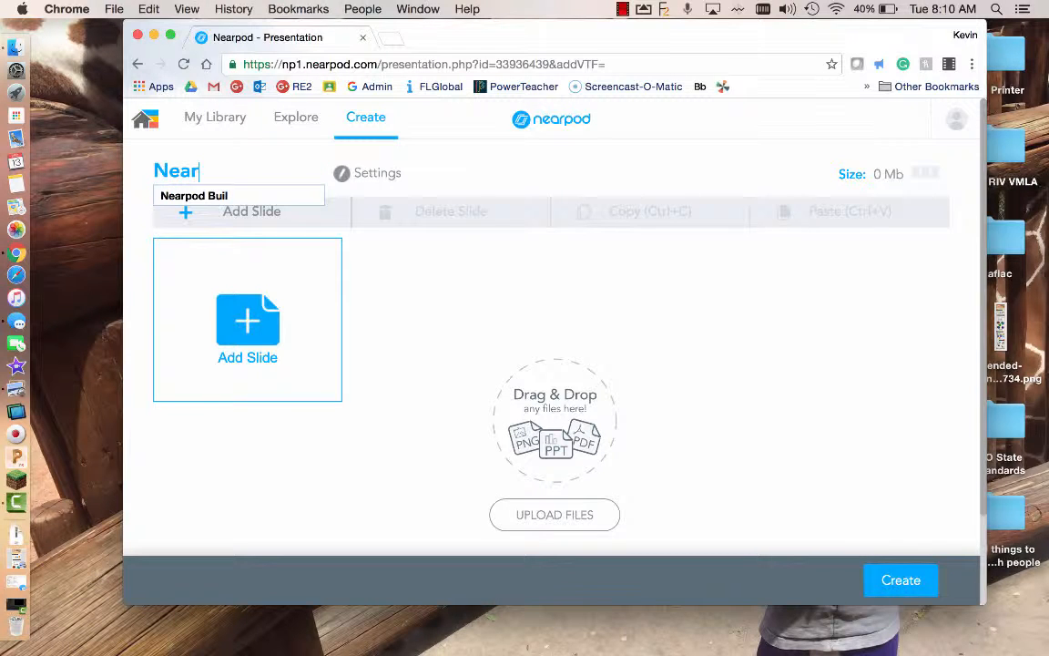
{"action": "type", "text": "pob"}
{"action": "key", "text": "BackSpace"}
{"action": "type", "text": "d Build2"}
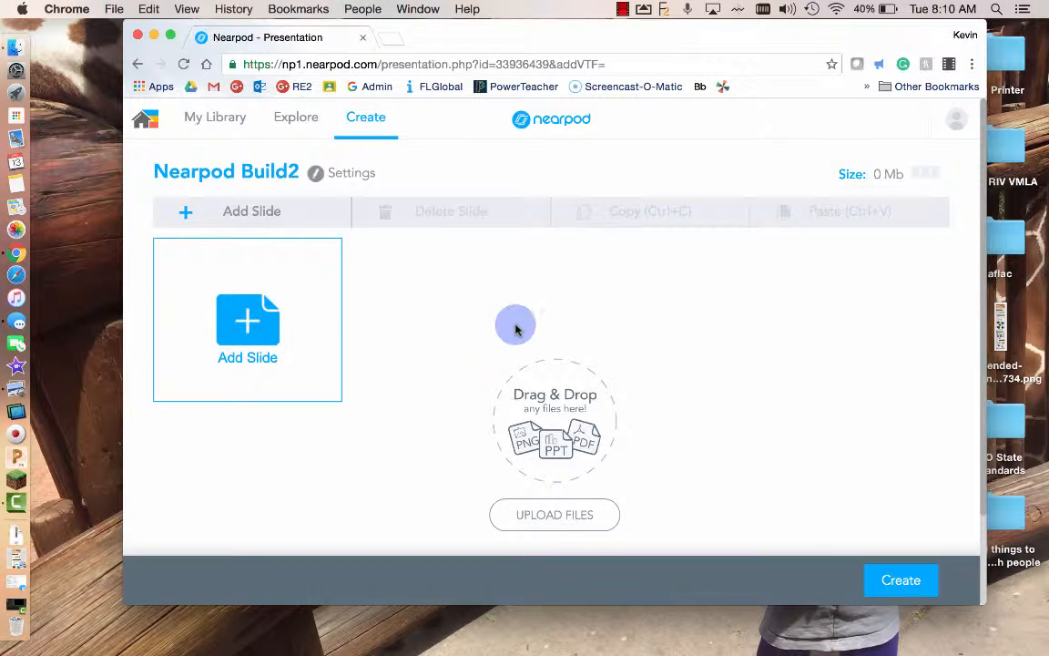
{"action": "left_click", "coordinate": [205, 296]}
{"action": "left_click", "coordinate": [340, 389]}
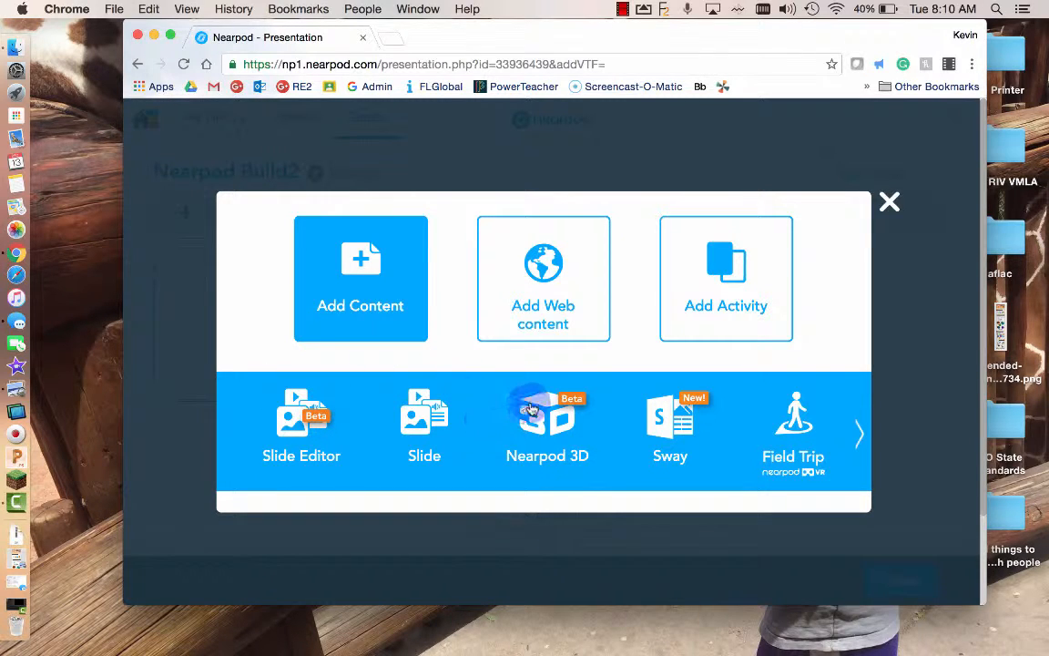
- Add a plain slide with the title 'Title' and body text 'Notes', and save it
{"action": "left_click", "coordinate": [426, 408]}
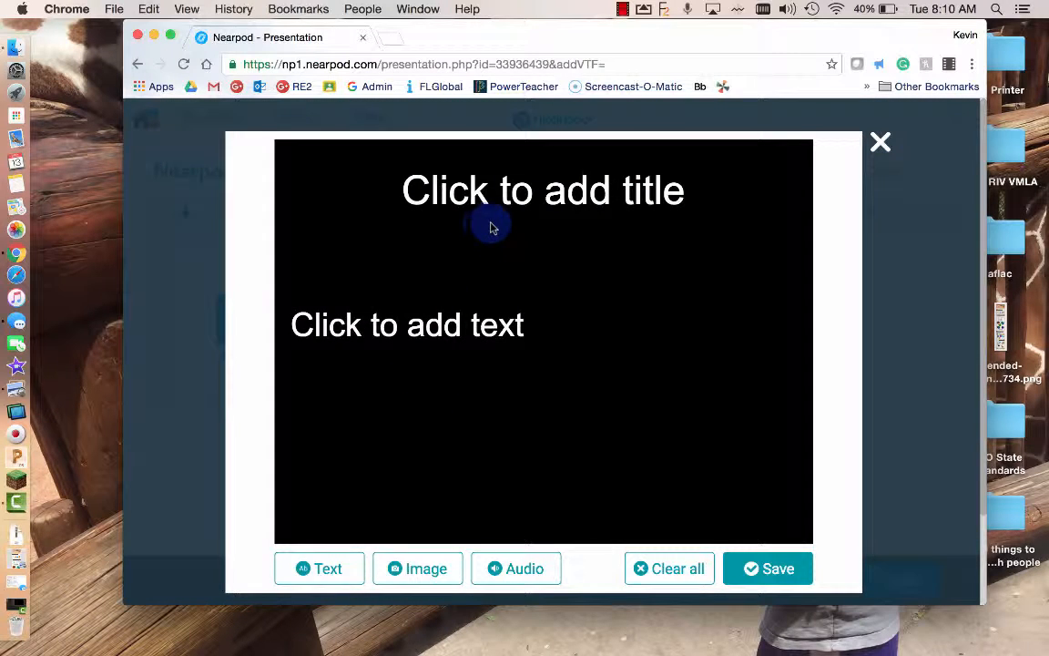
{"action": "left_click", "coordinate": [507, 189]}
{"action": "type", "text": "Title"}
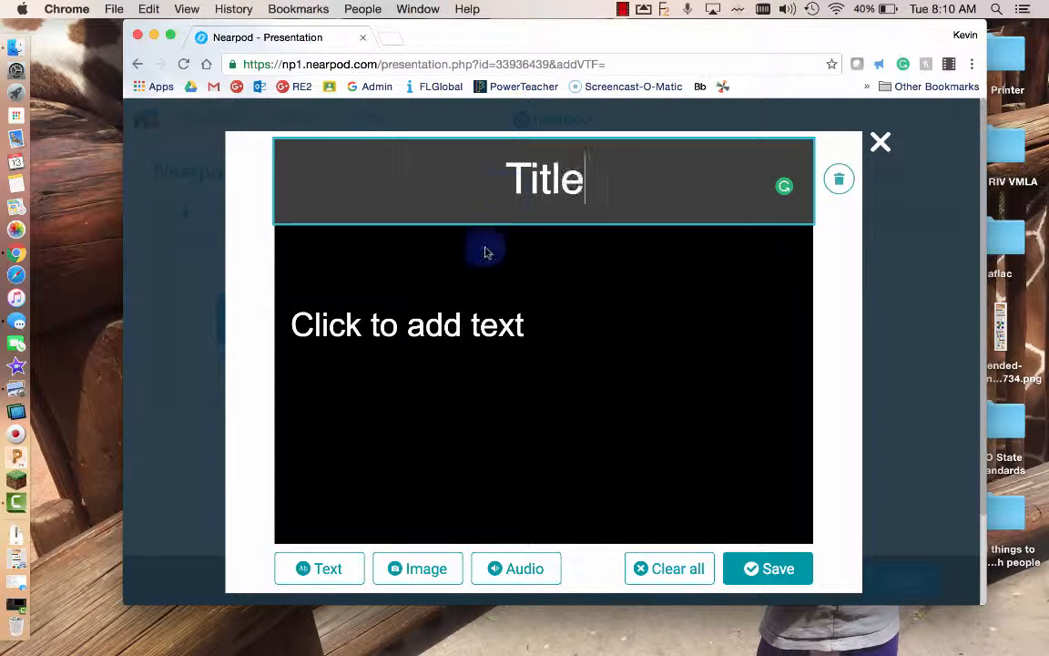
{"action": "left_click", "coordinate": [436, 313]}
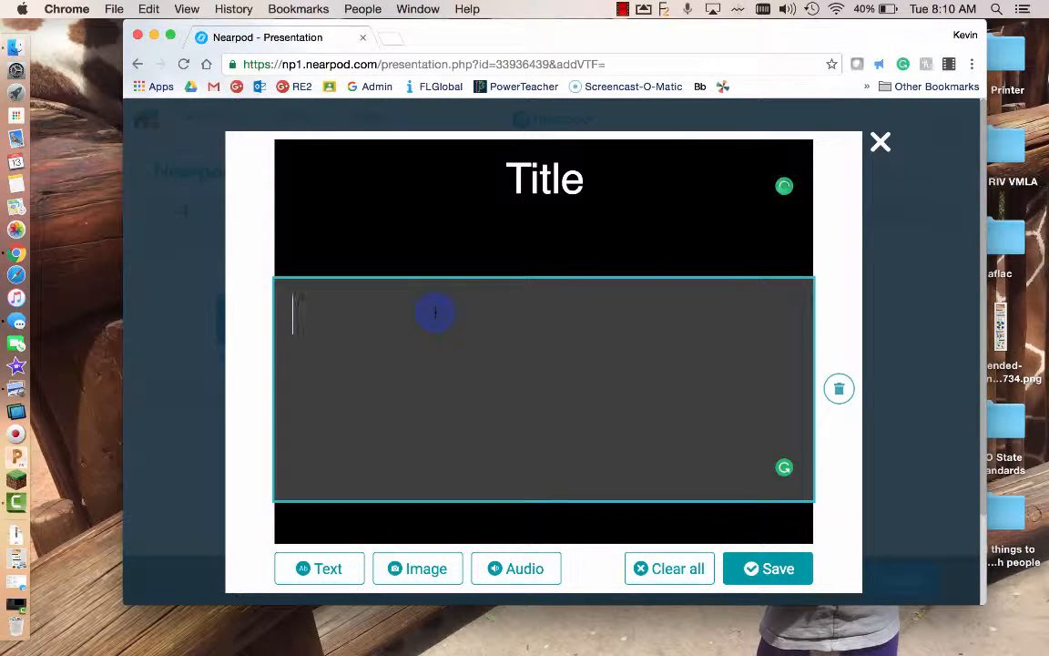
{"action": "type", "text": "Notes"}
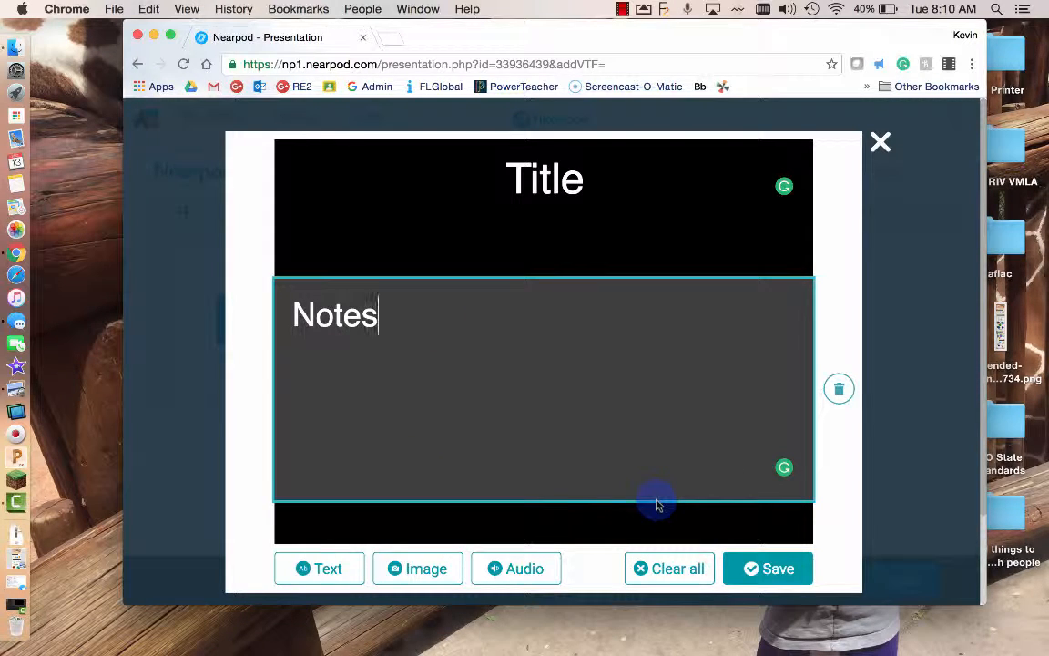
{"action": "left_click", "coordinate": [770, 569]}
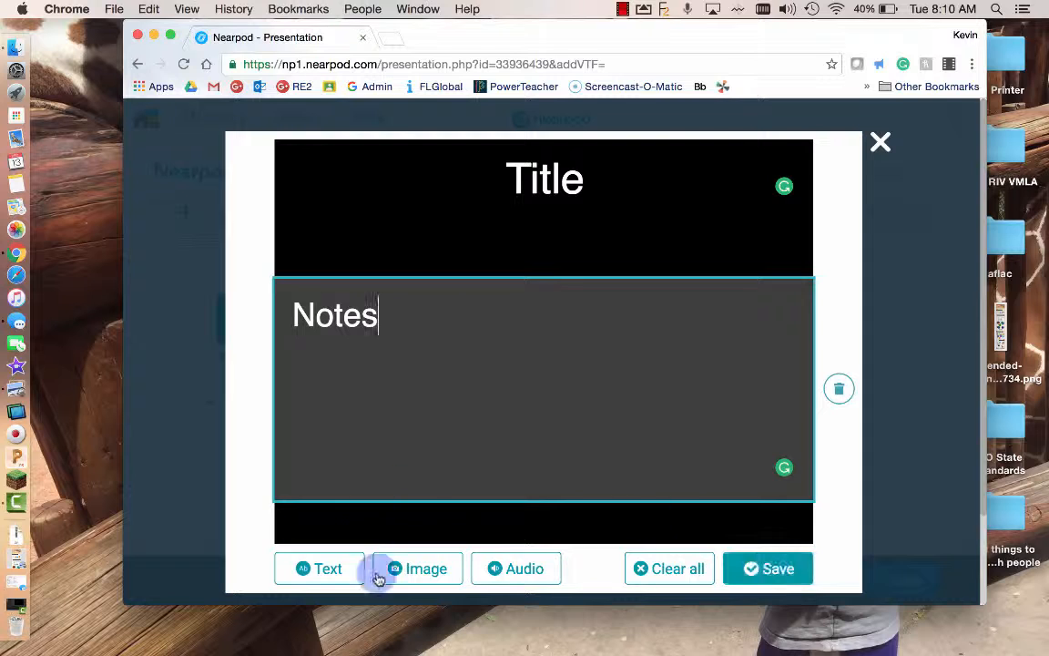
{"action": "left_click", "coordinate": [744, 572]}
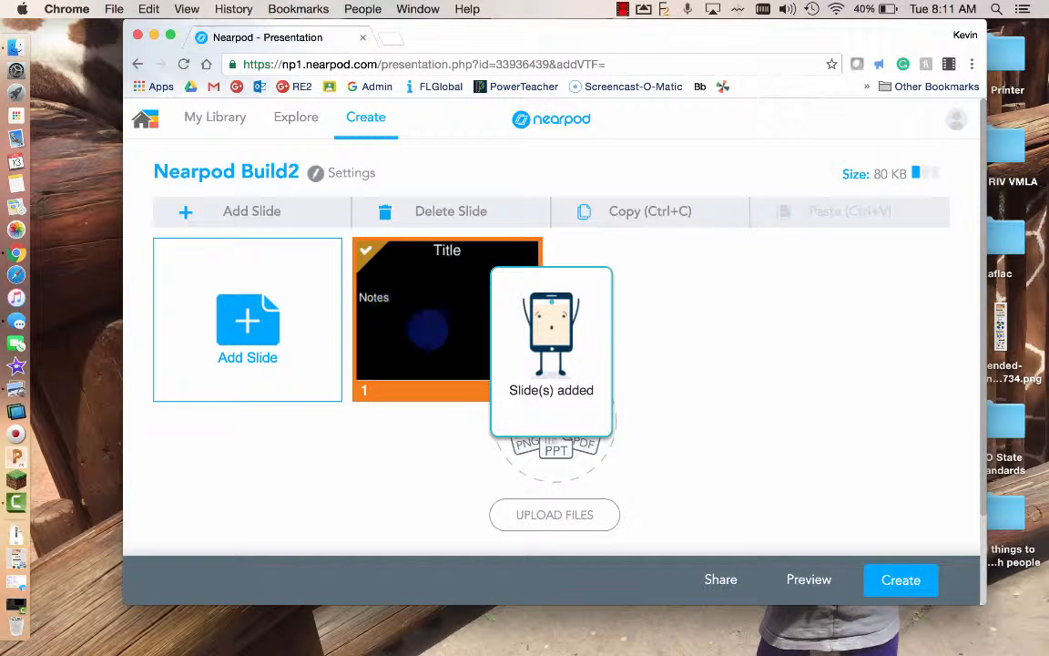
{"action": "left_click", "coordinate": [314, 314]}
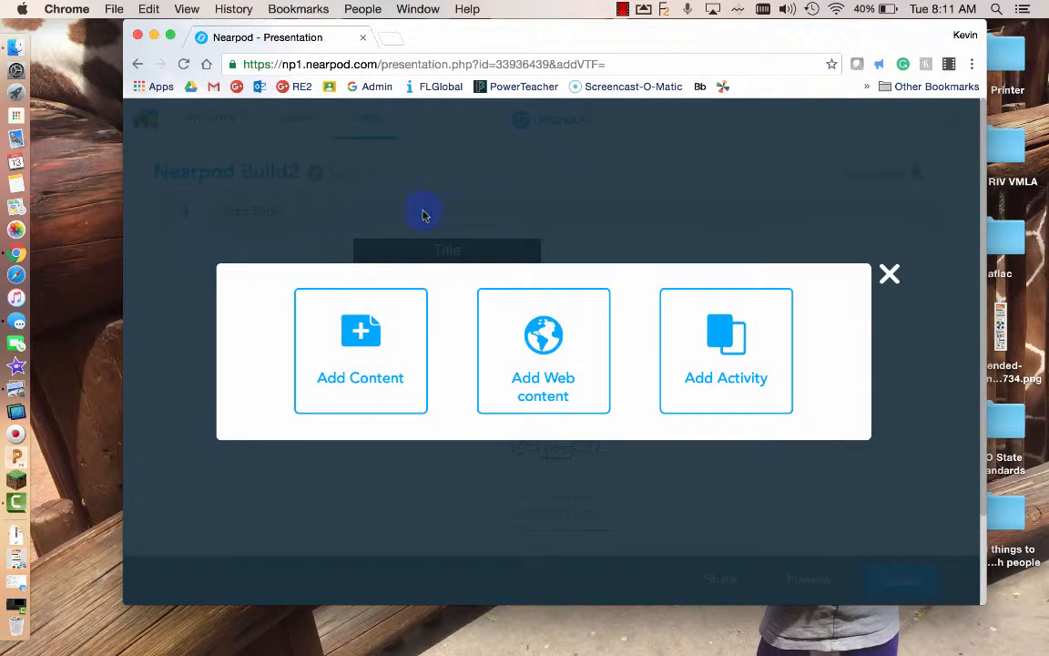
- Try web content, dismiss the premium offer, and browse activity types like Open ended question, Poll and Quiz
{"action": "left_click", "coordinate": [583, 337]}
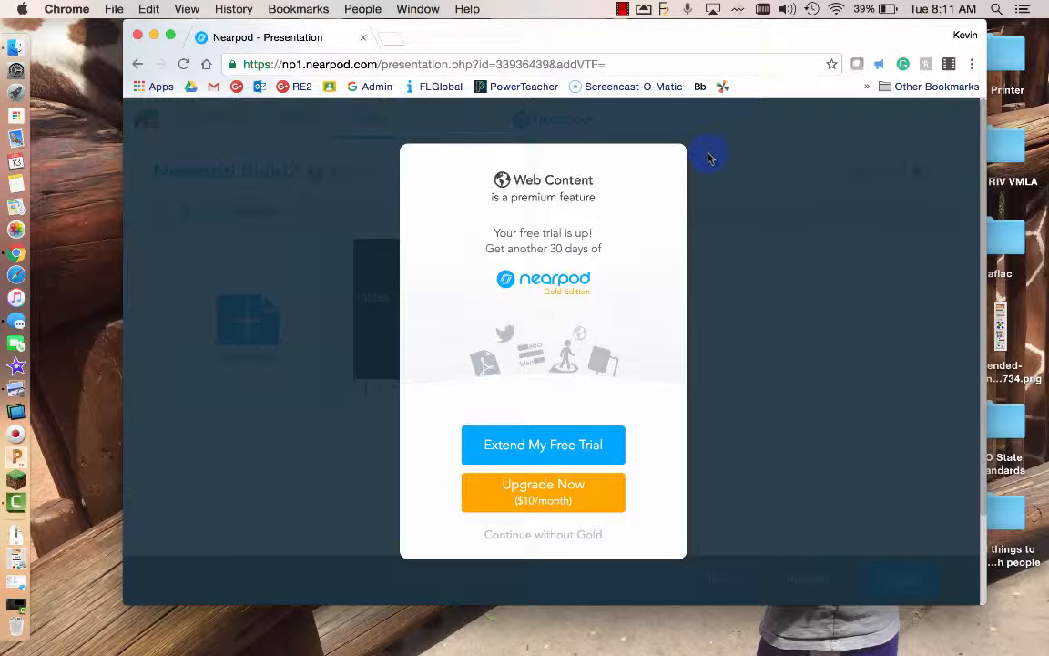
{"action": "left_click", "coordinate": [708, 156]}
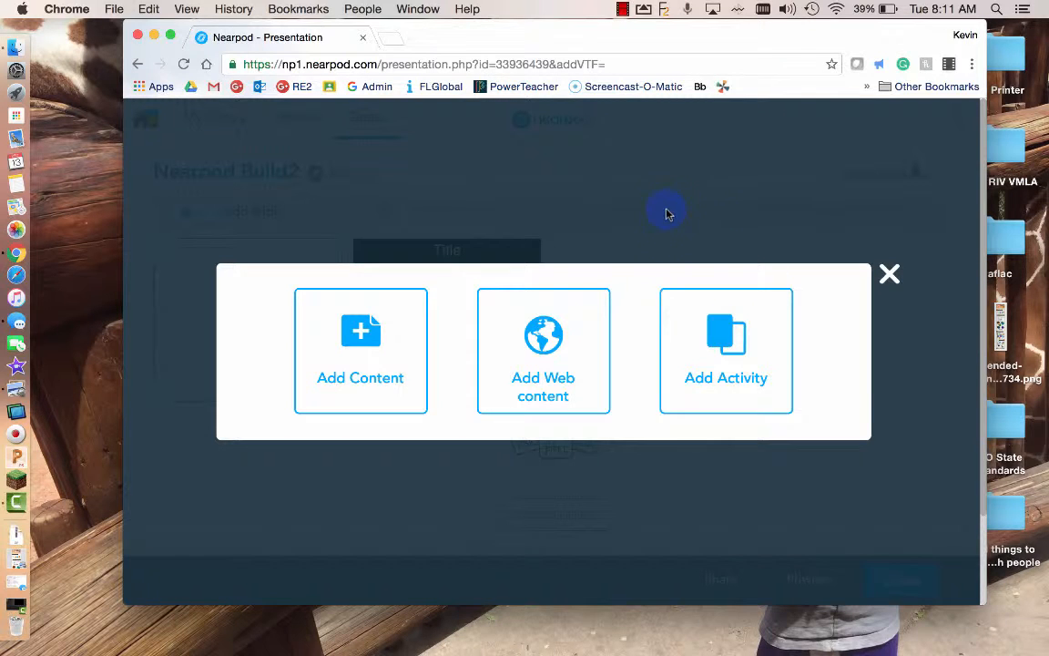
{"action": "left_click", "coordinate": [719, 333]}
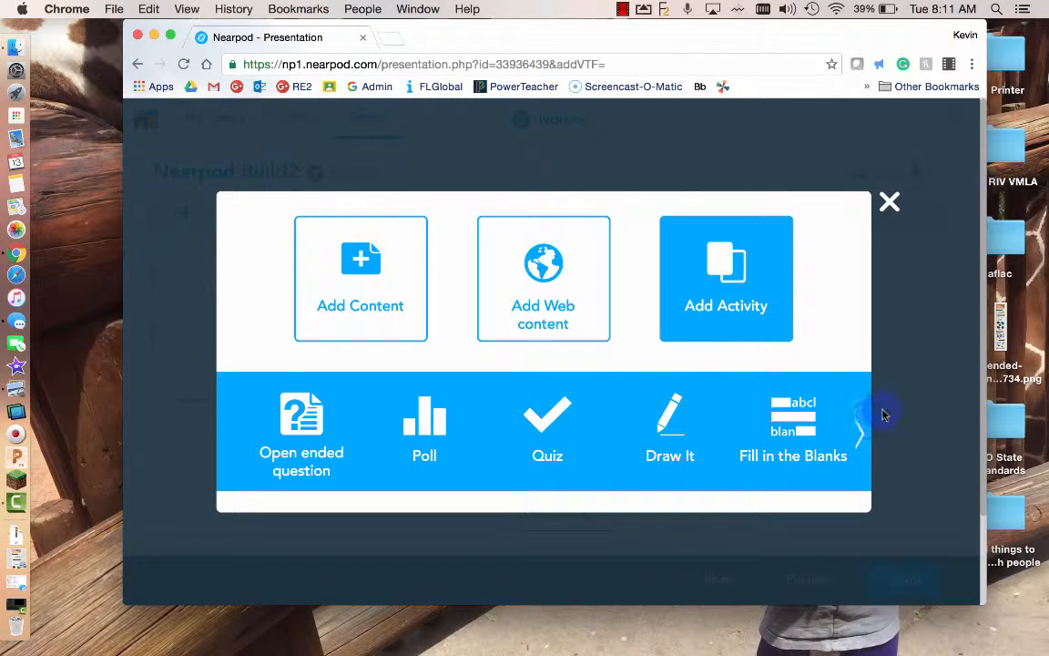
{"action": "left_click", "coordinate": [857, 431]}
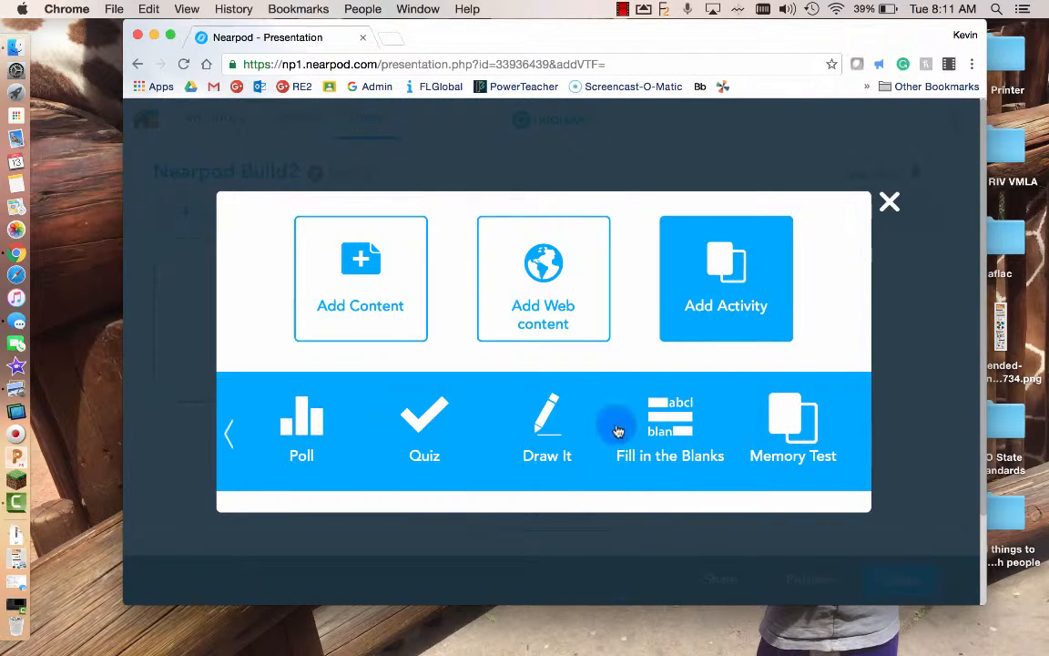
{"action": "left_click", "coordinate": [231, 433]}
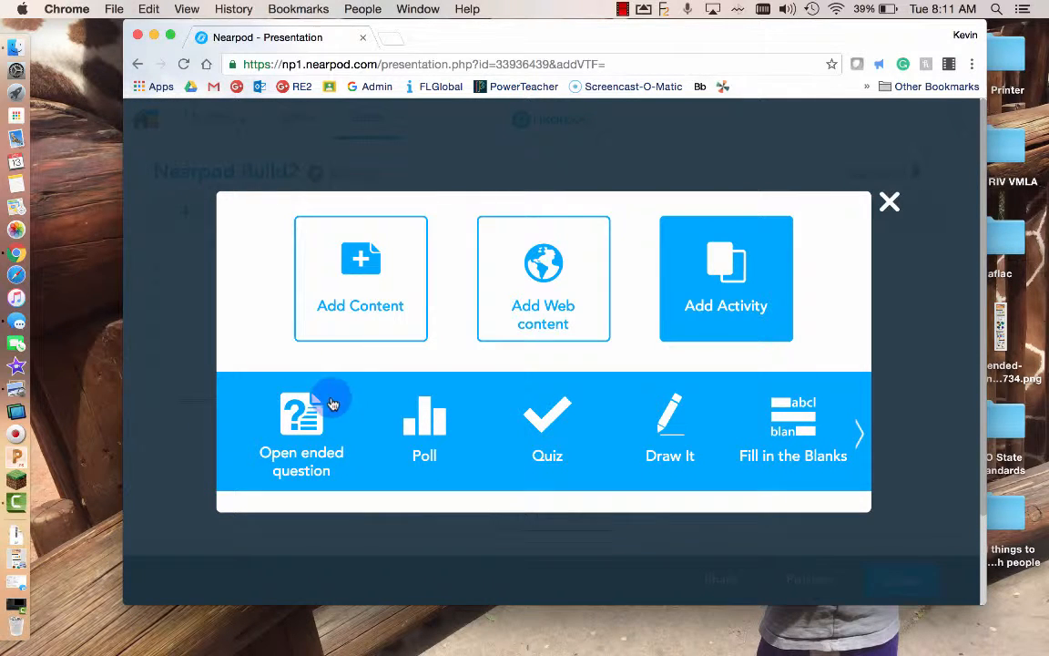
- Add an open ended question slide asking 'What is your favorite sport? Why?' and save it
{"action": "left_click", "coordinate": [308, 412]}
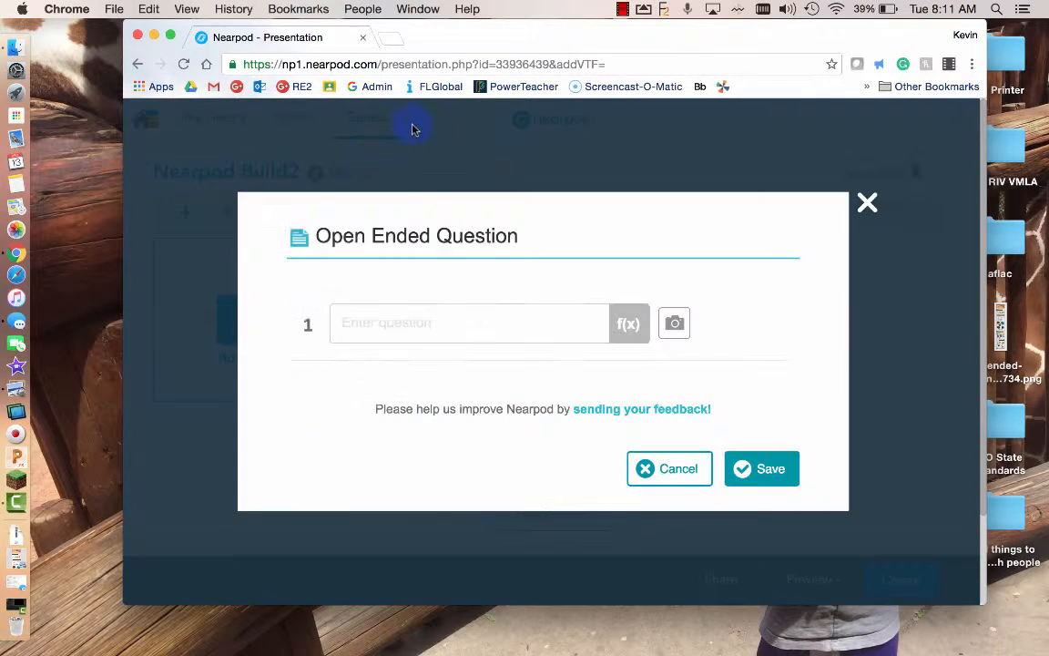
{"action": "left_click", "coordinate": [374, 328]}
{"action": "type", "text": "Wh"}
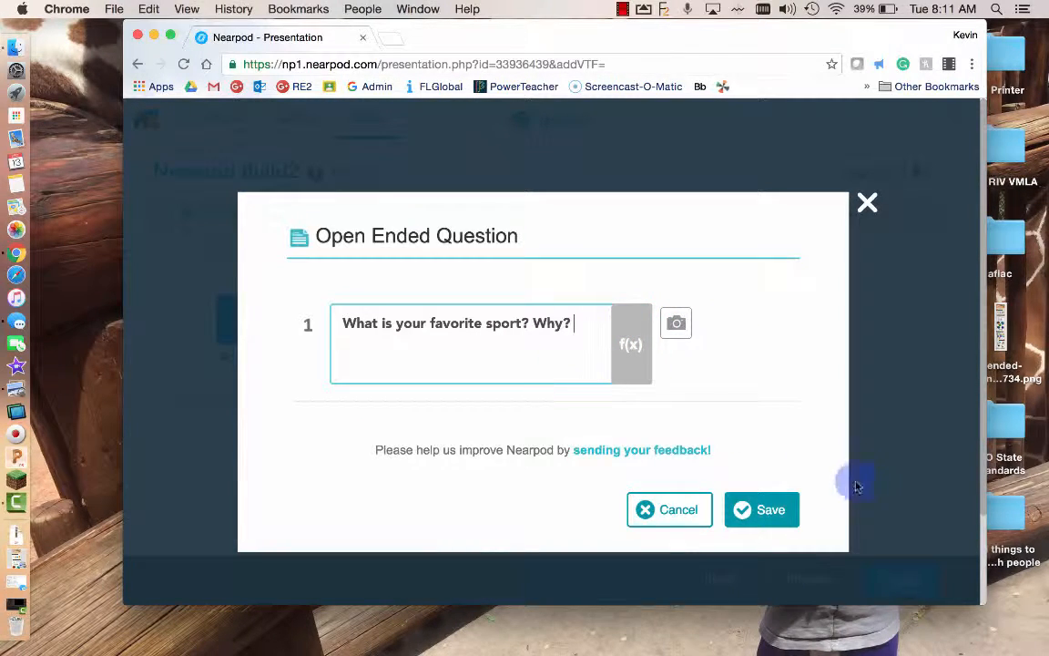
{"action": "left_click", "coordinate": [765, 511]}
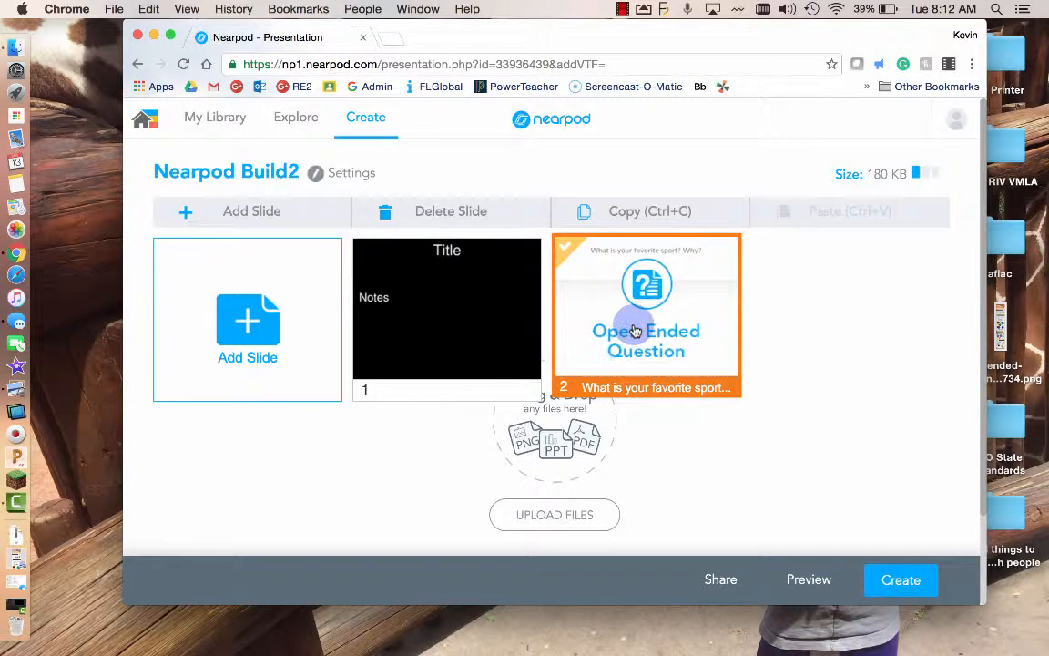
- Add a Quiz asking 'What is the best food in the world?' with Pizza and French Fries, Pizza correct
{"action": "left_click", "coordinate": [312, 328]}
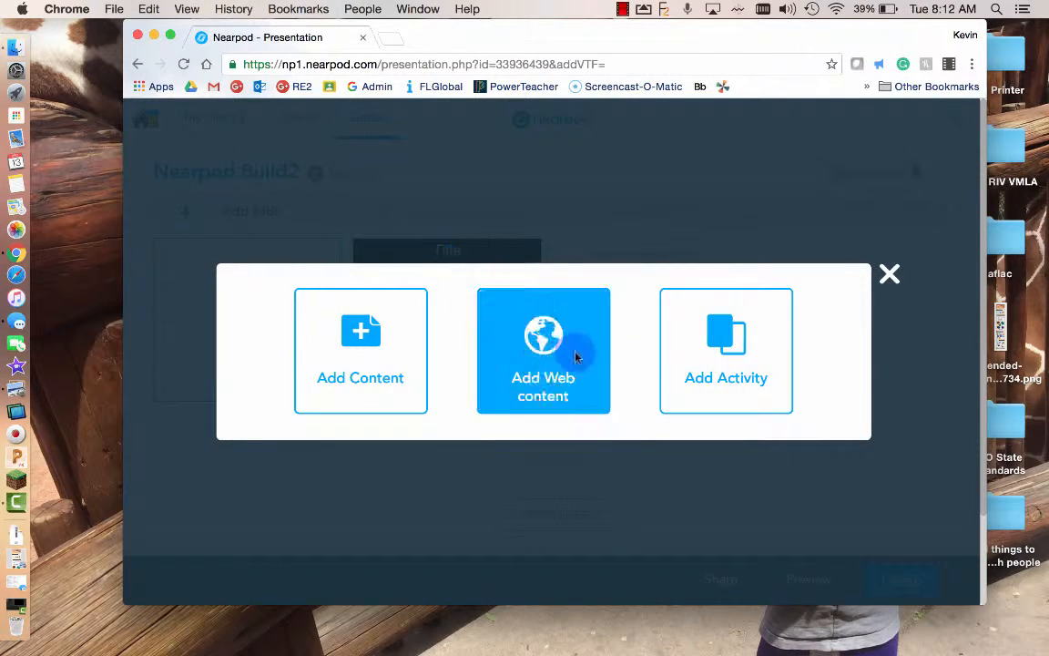
{"action": "left_click", "coordinate": [740, 364]}
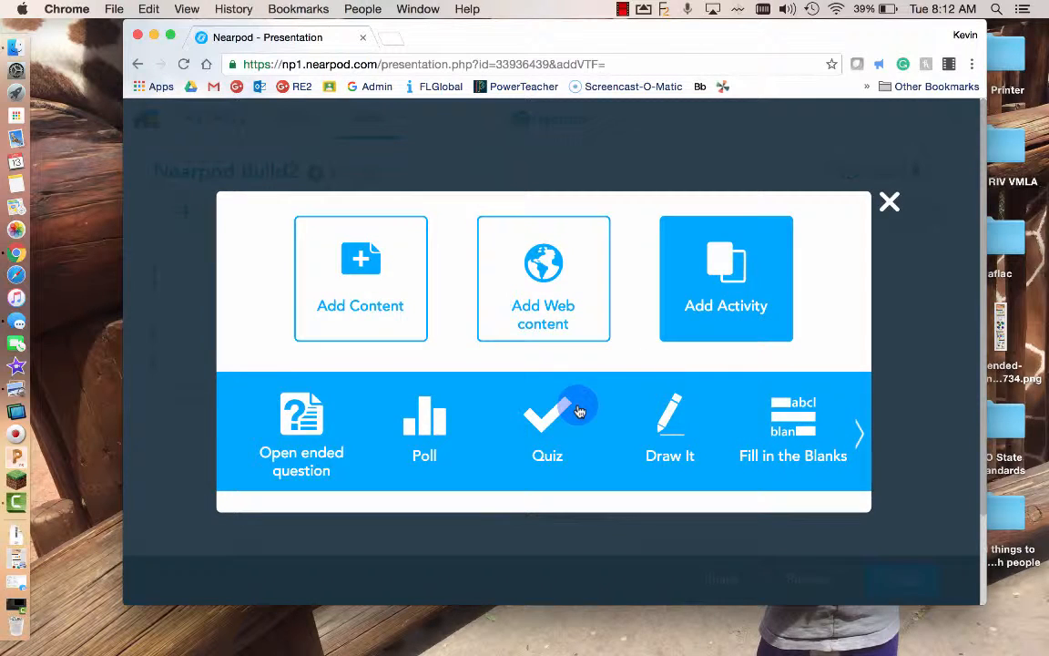
{"action": "left_click", "coordinate": [578, 411]}
{"action": "left_click", "coordinate": [421, 324]}
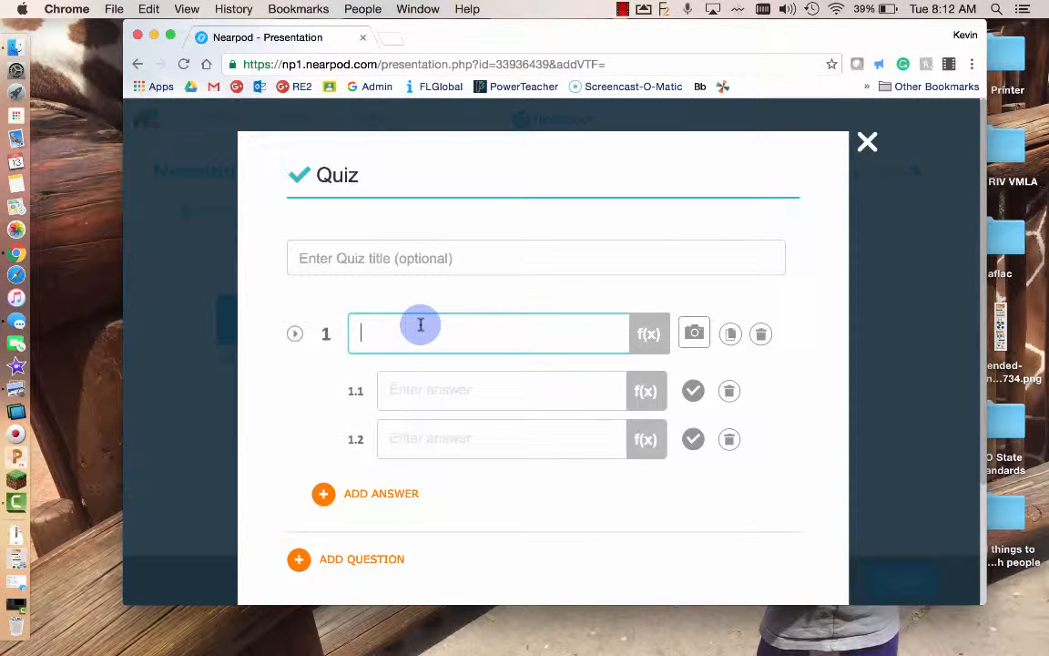
{"action": "type", "text": "What is the best f"}
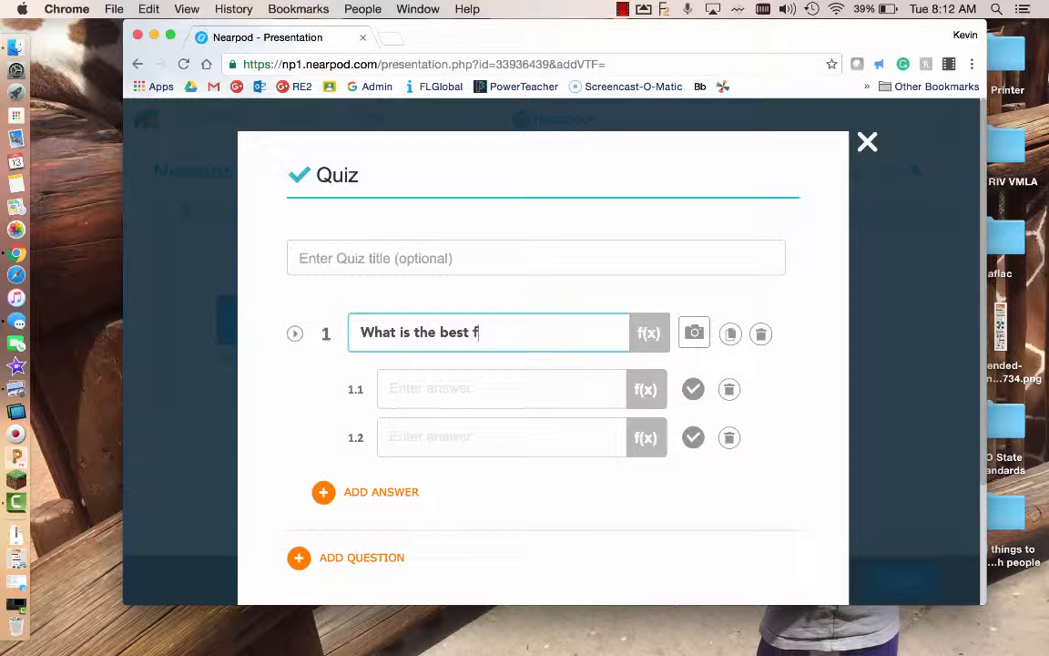
{"action": "type", "text": "ood in the wo"}
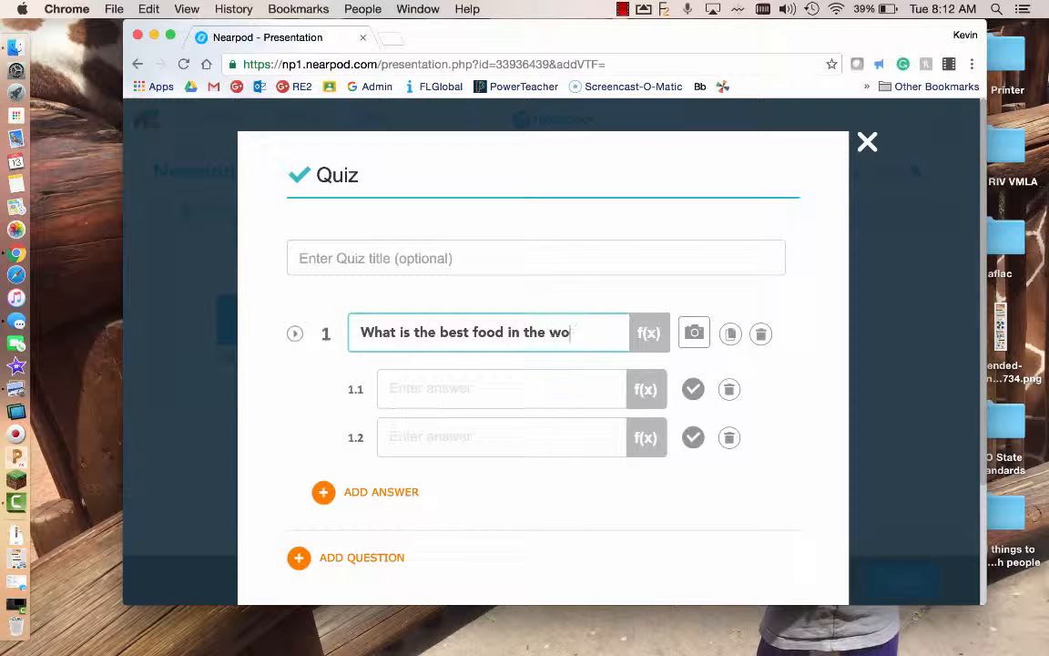
{"action": "type", "text": "rk"}
{"action": "left_click", "coordinate": [414, 386]}
{"action": "type", "text": "Pizza"}
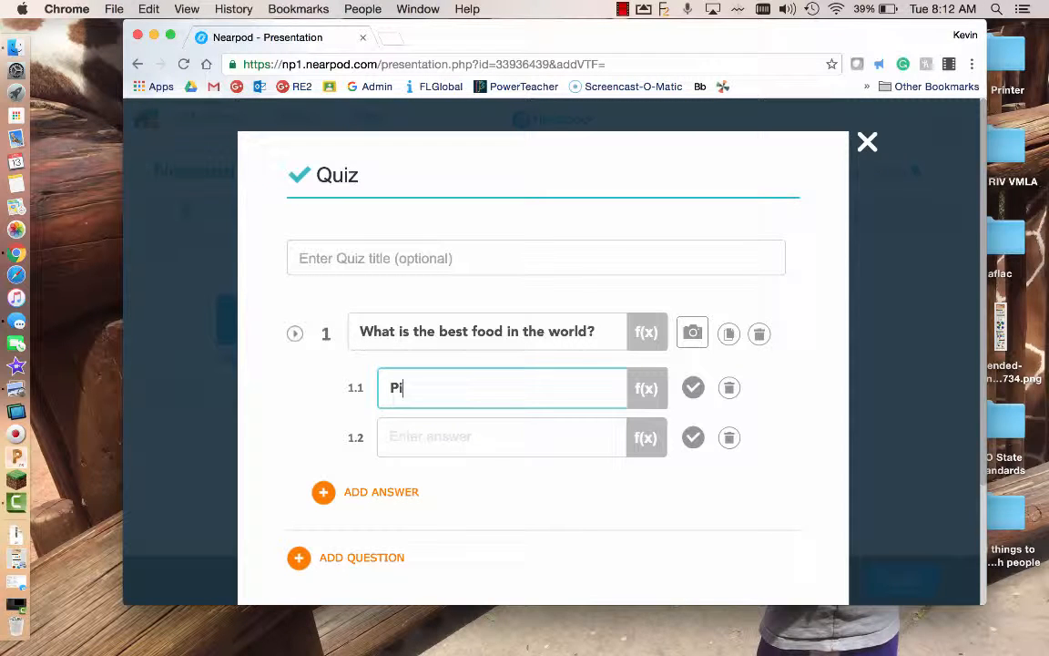
{"action": "left_click", "coordinate": [457, 434]}
{"action": "type", "text": "F"}
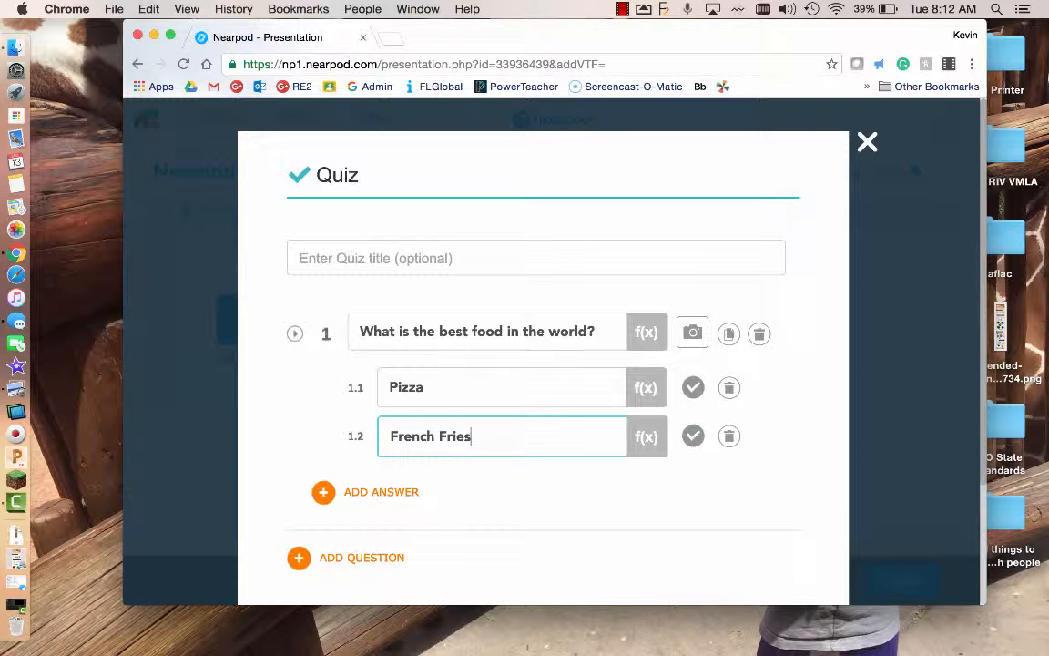
{"action": "type", "text": "rench Fries"}
{"action": "left_click", "coordinate": [696, 389]}
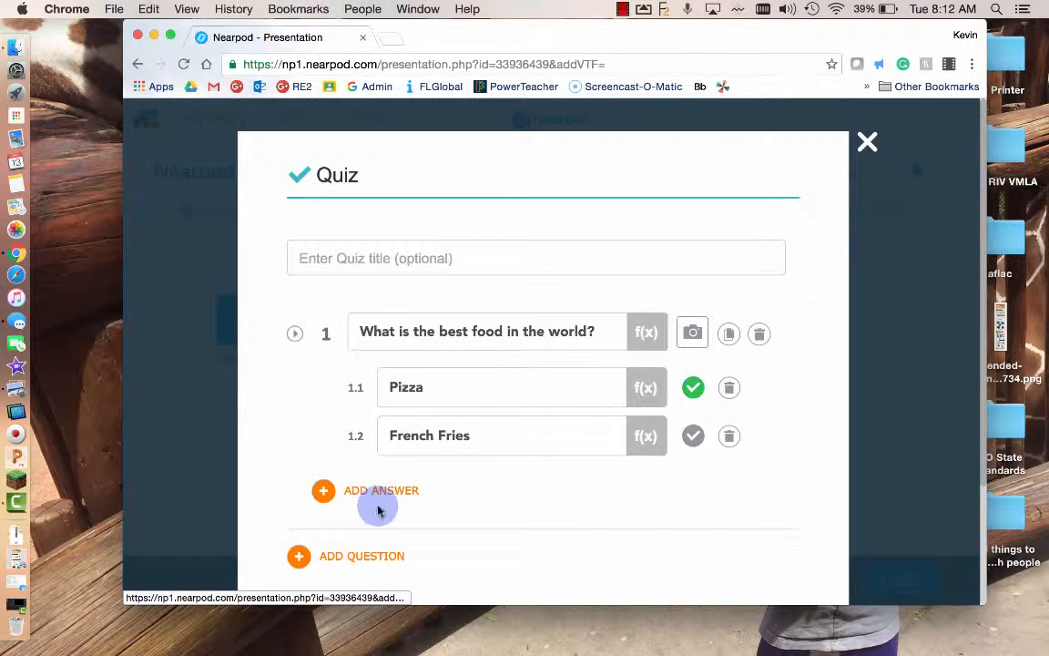
- Add a second quiz question about the best pet with answers Dog and Cat
{"action": "scroll", "coordinate": [444, 499], "scroll_direction": "down", "scroll_amount": 3}
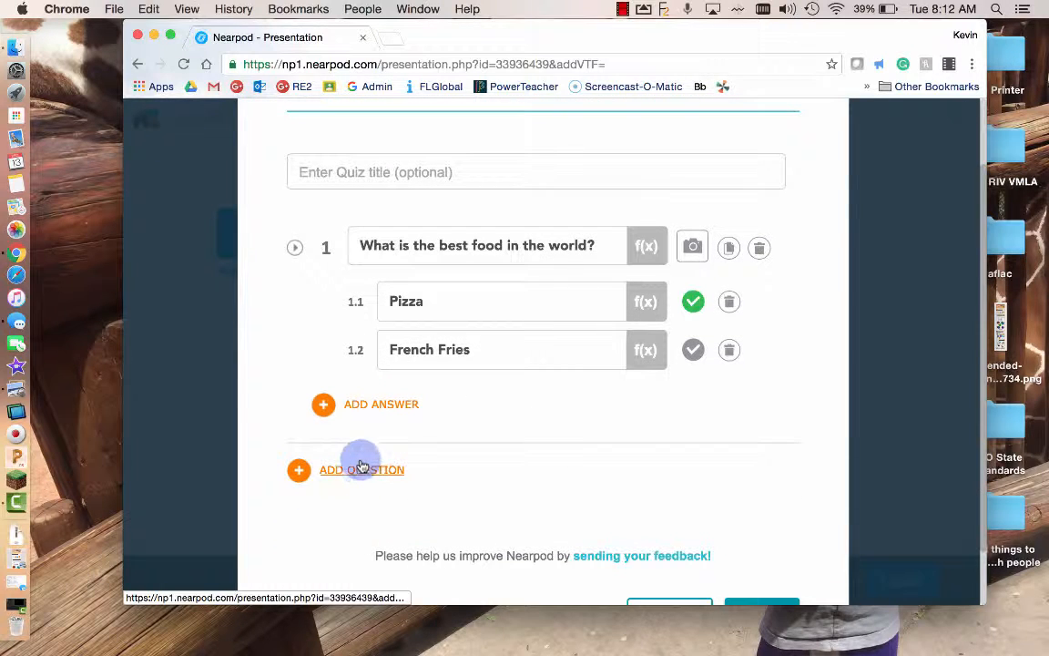
{"action": "scroll", "coordinate": [465, 493], "scroll_direction": "down", "scroll_amount": 2}
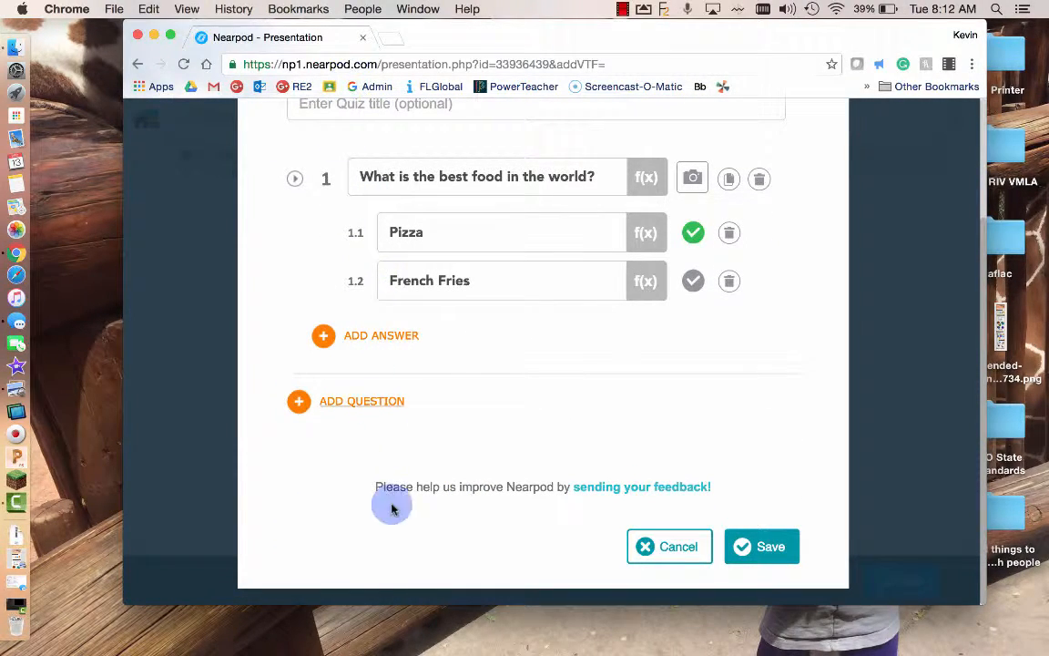
{"action": "scroll", "coordinate": [545, 382], "scroll_direction": "up", "scroll_amount": 3}
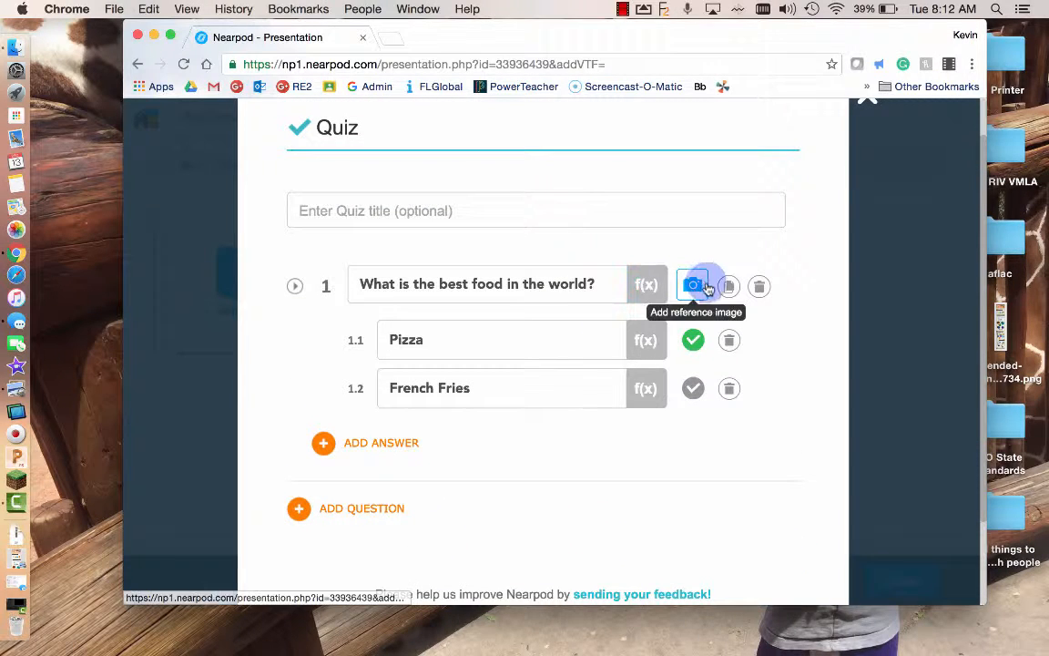
{"action": "left_click", "coordinate": [370, 508]}
{"action": "scroll", "coordinate": [583, 455], "scroll_direction": "down", "scroll_amount": 2}
{"action": "left_click", "coordinate": [488, 441]}
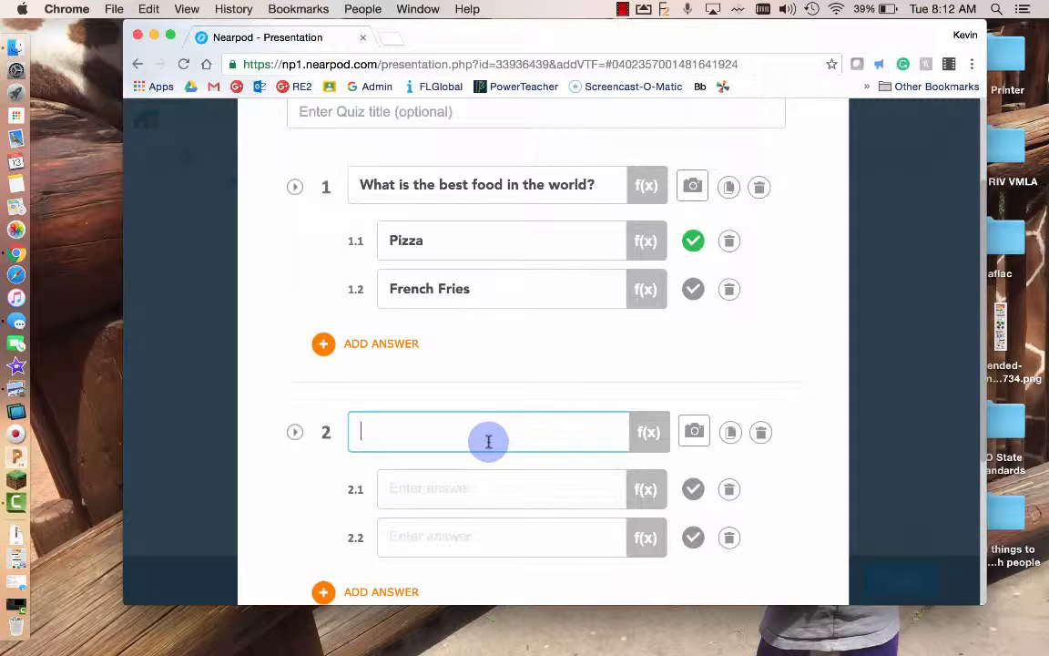
{"action": "type", "text": "What is the best pet?"}
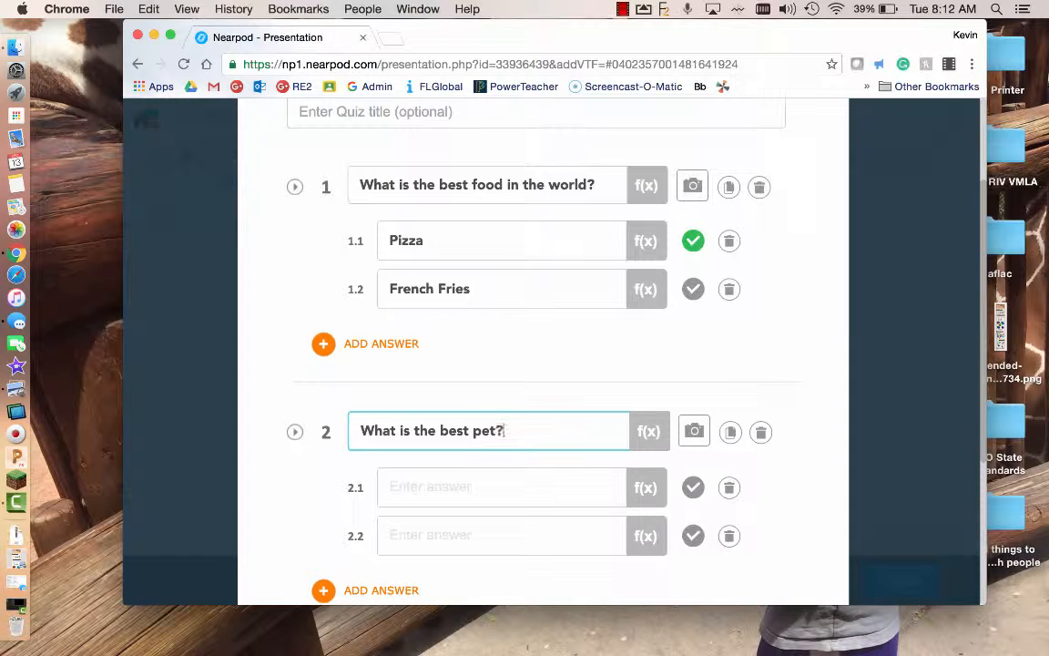
{"action": "scroll", "coordinate": [485, 440], "scroll_direction": "down", "scroll_amount": 1}
{"action": "left_click", "coordinate": [467, 468]}
{"action": "type", "text": "Dog"}
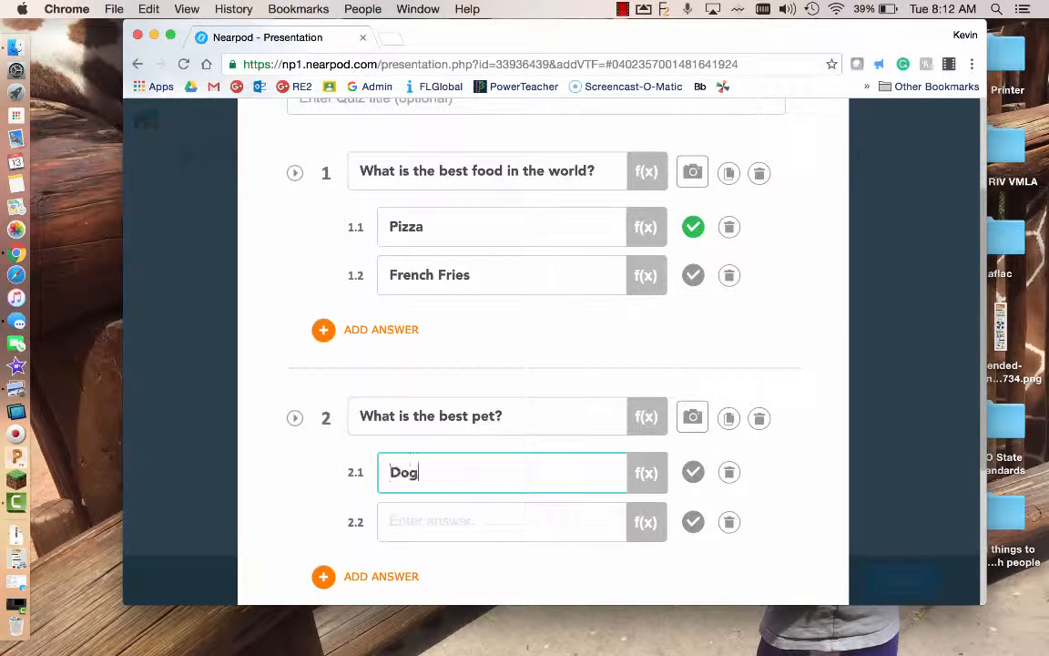
{"action": "left_click", "coordinate": [471, 512]}
{"action": "type", "text": "Cat"}
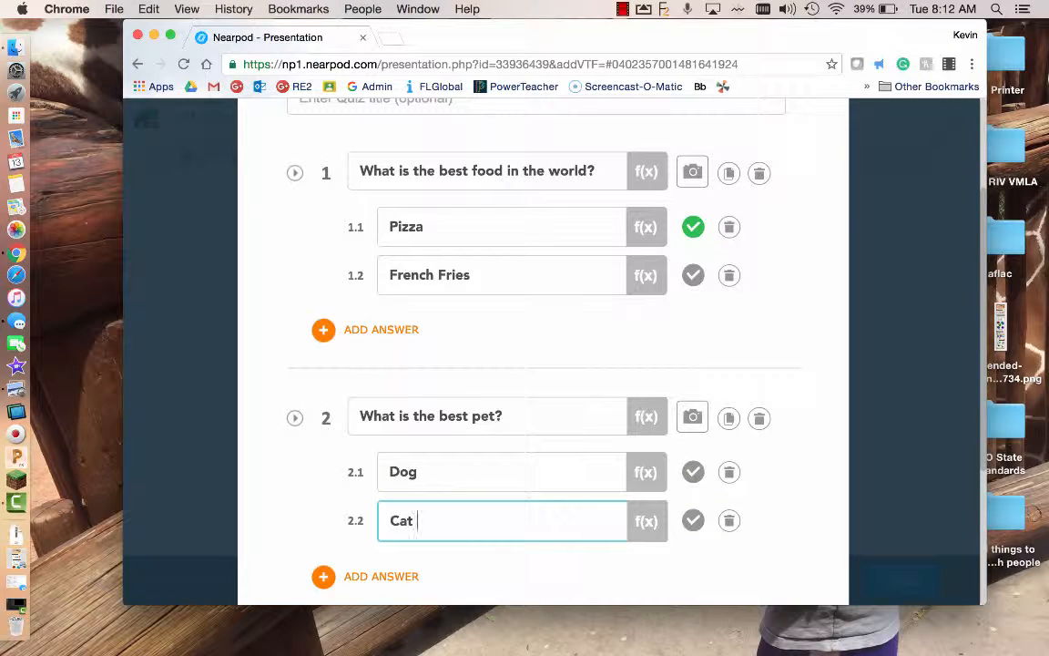
- Add Monkey as a third answer, mark it correct, and save the quiz
{"action": "left_click", "coordinate": [364, 575]}
{"action": "left_click", "coordinate": [417, 569]}
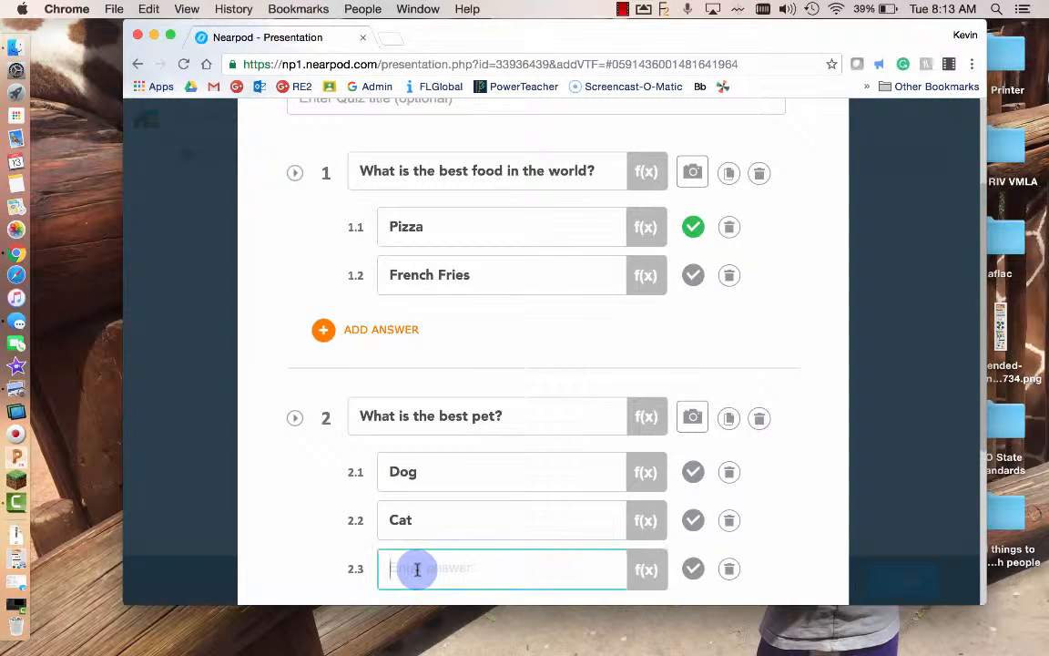
{"action": "type", "text": "Mon"}
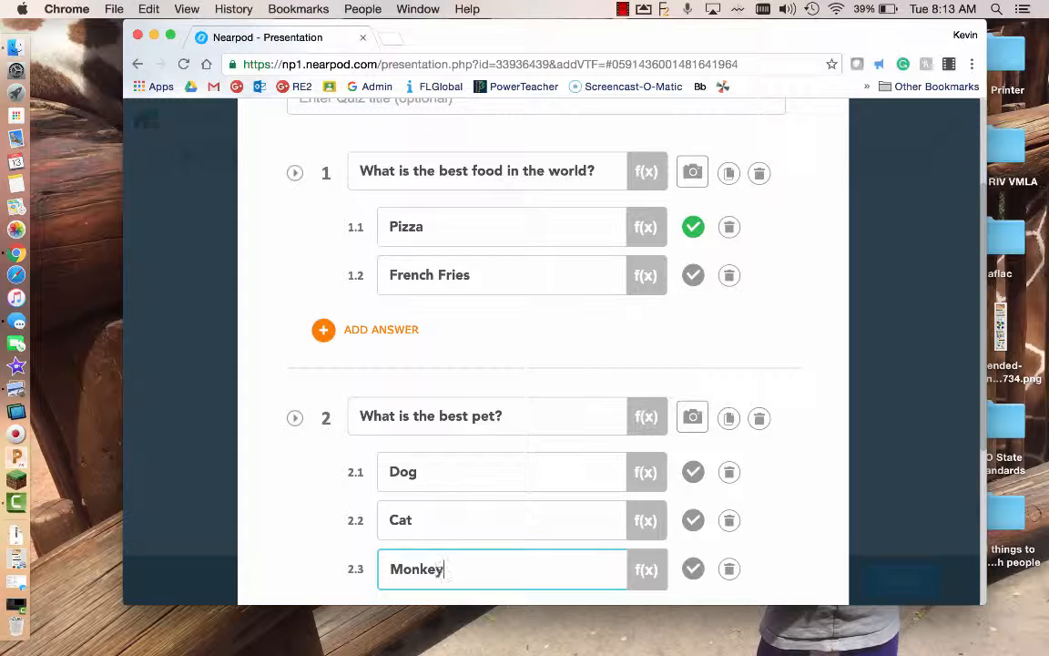
{"action": "type", "text": "key"}
{"action": "left_click", "coordinate": [692, 568]}
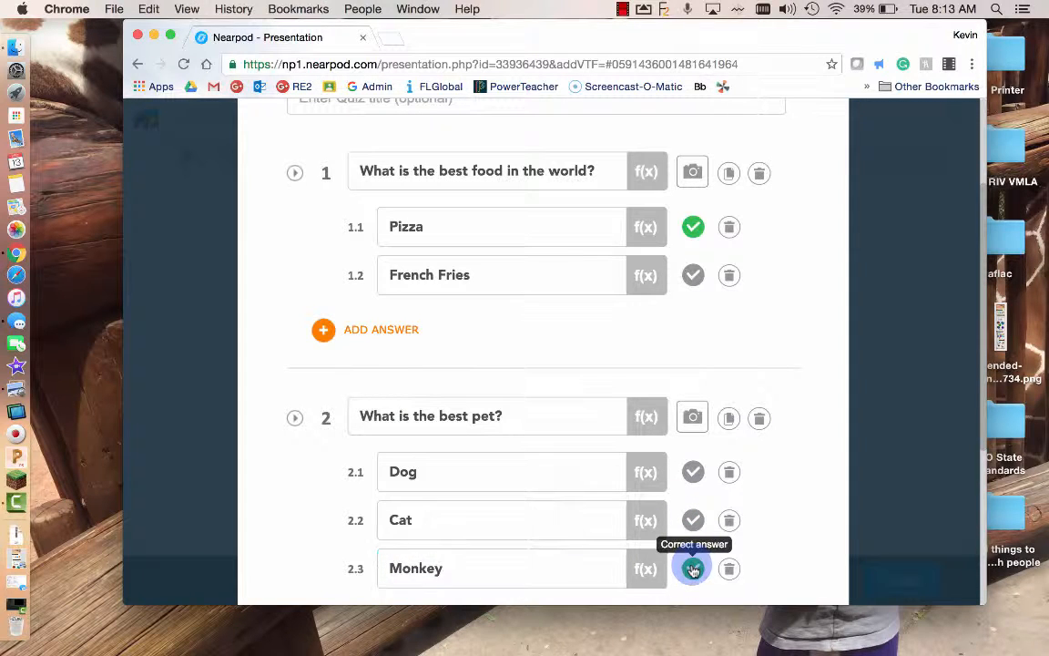
{"action": "scroll", "coordinate": [818, 474], "scroll_direction": "down", "scroll_amount": 5}
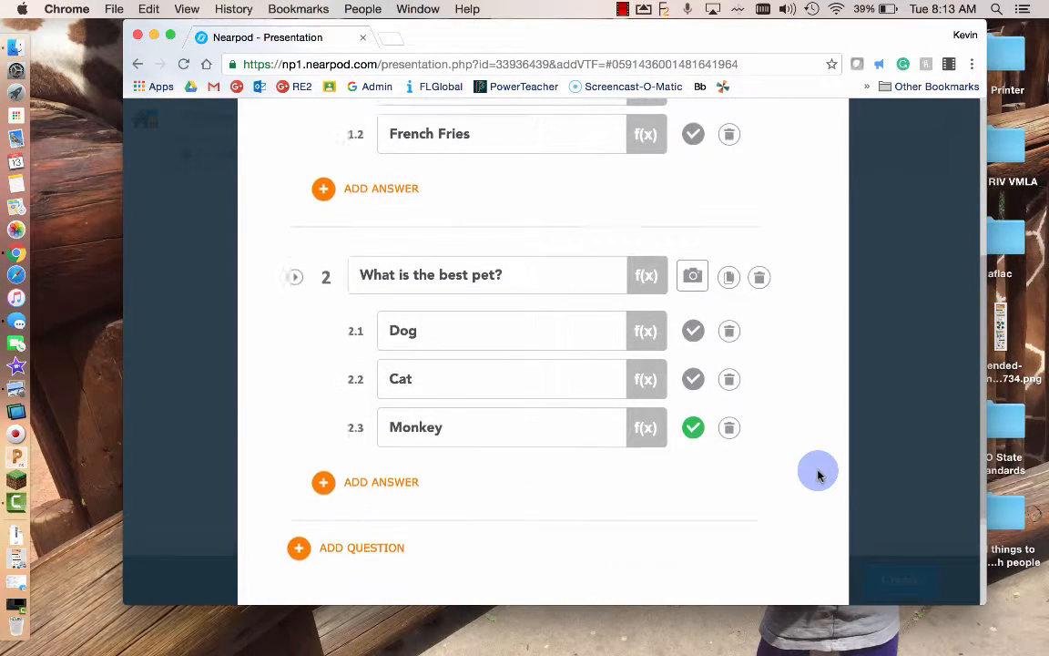
{"action": "left_click", "coordinate": [773, 547]}
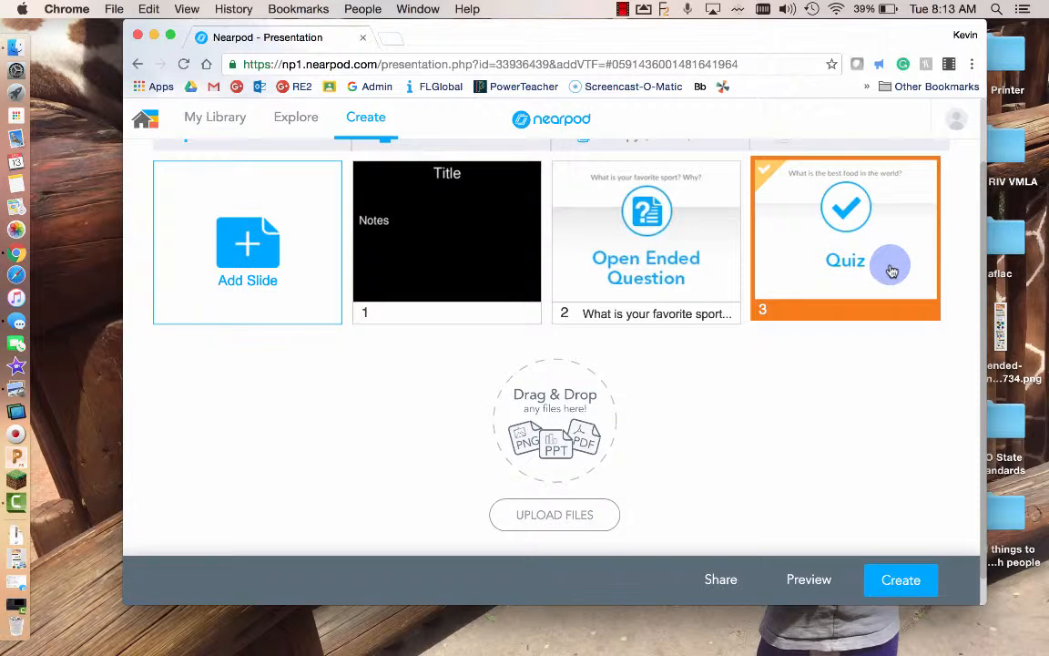
- Drag the Quiz slide to the first position, ahead of the Title and Open Ended Question slides
{"action": "scroll", "coordinate": [893, 293], "scroll_direction": "up", "scroll_amount": 1}
{"action": "left_click_drag", "start_coordinate": [892, 296], "coordinate": [672, 313]}
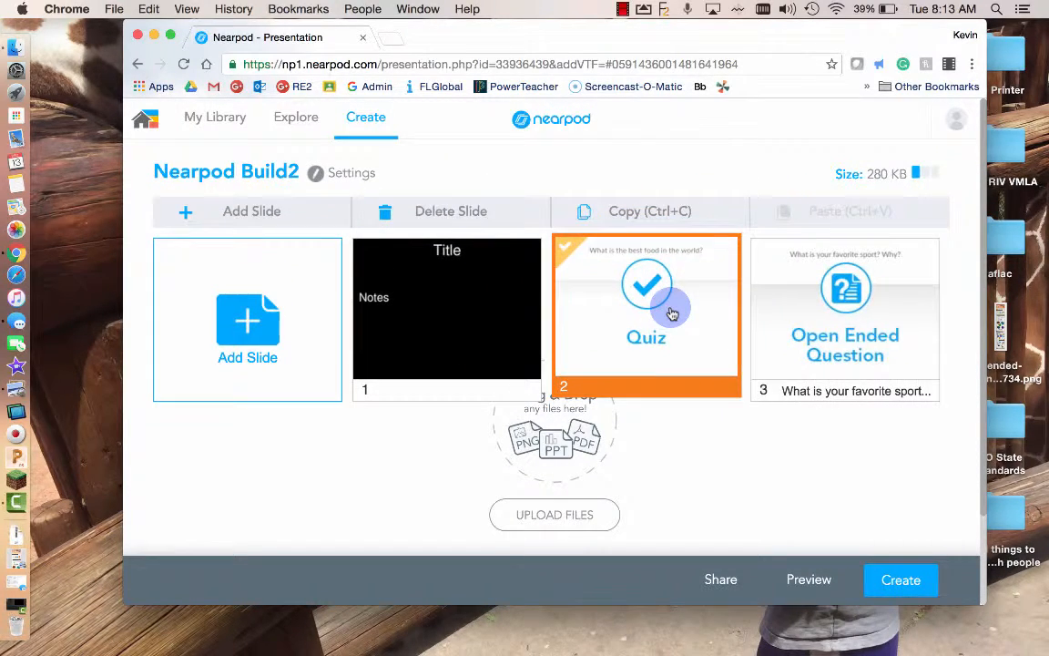
{"action": "left_click_drag", "start_coordinate": [428, 324], "coordinate": [684, 352]}
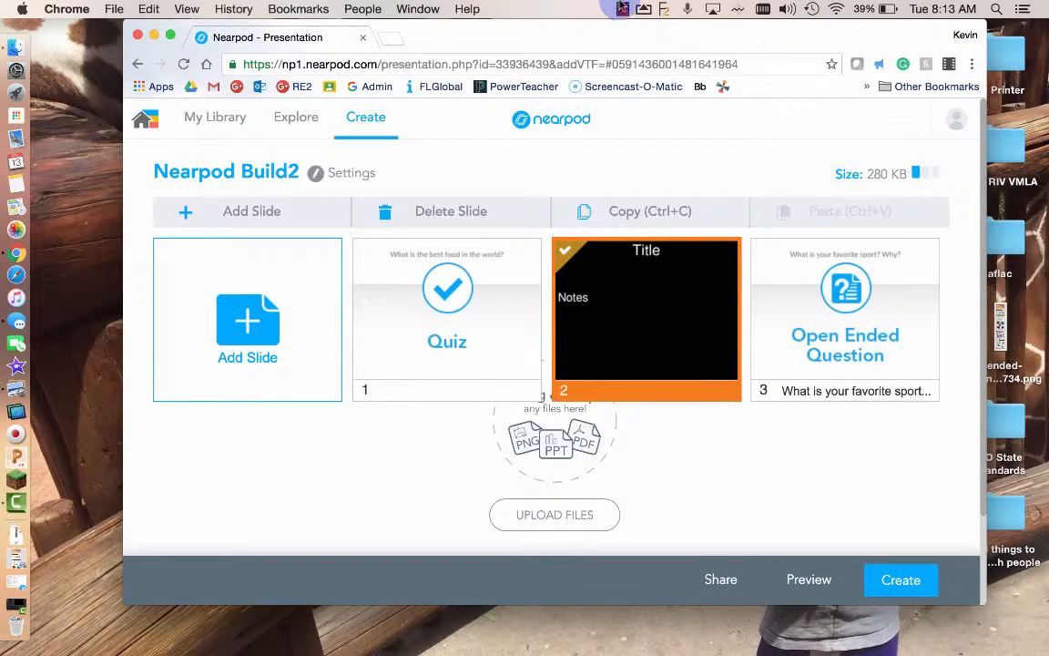
{"action": "left_click", "coordinate": [622, 8]}
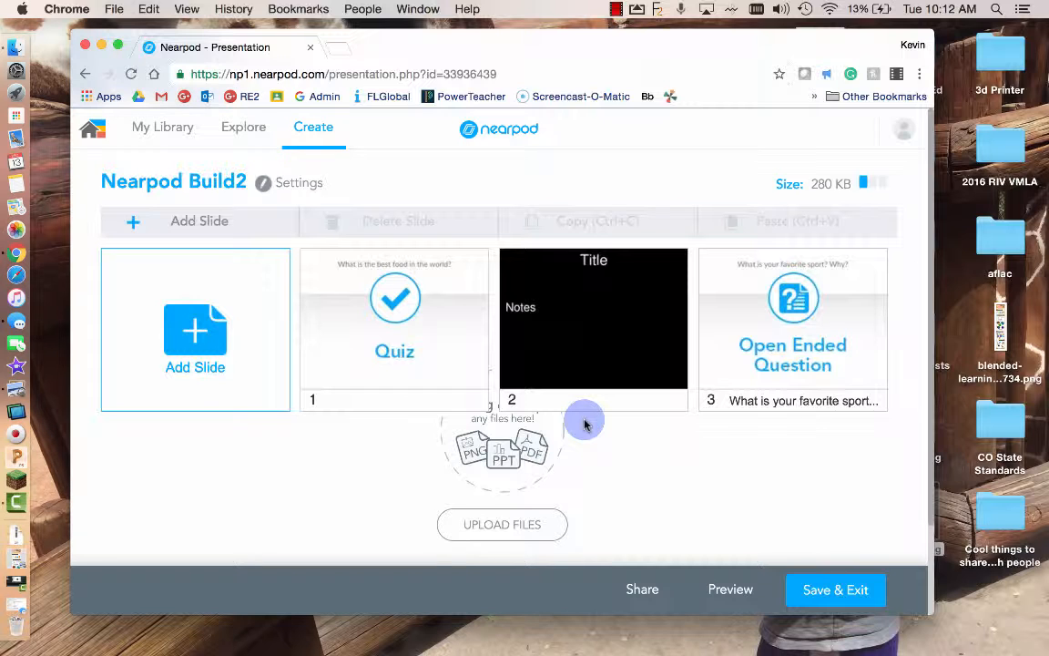
- Add a Nearpod 3D slide with the Locust model from Staff Picks, previewing and rotating it first
{"action": "left_click", "coordinate": [250, 224]}
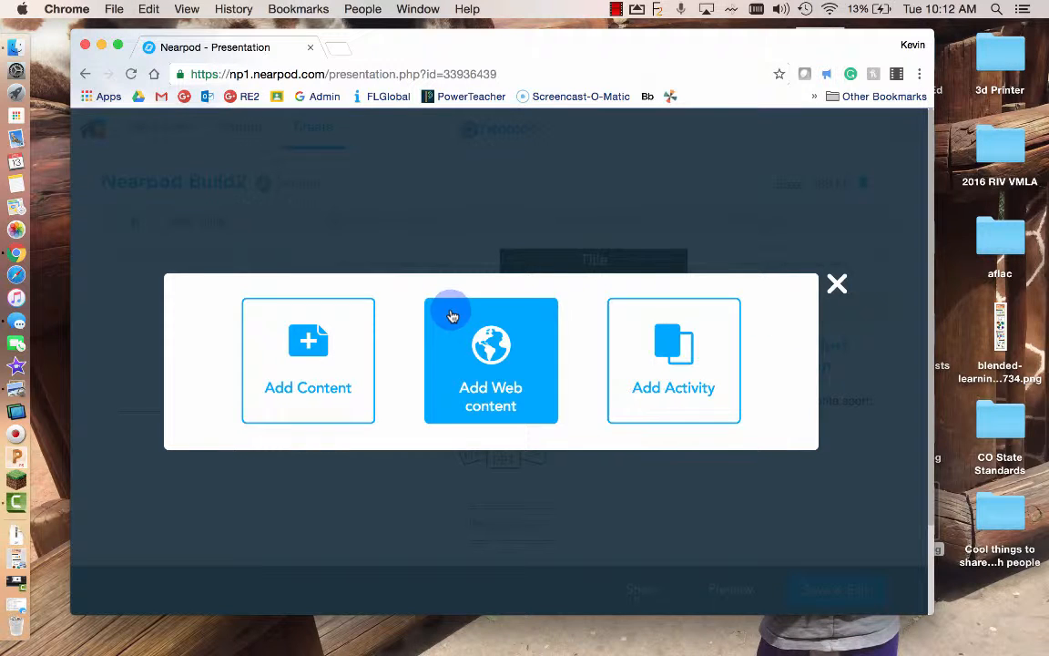
{"action": "left_click", "coordinate": [331, 338]}
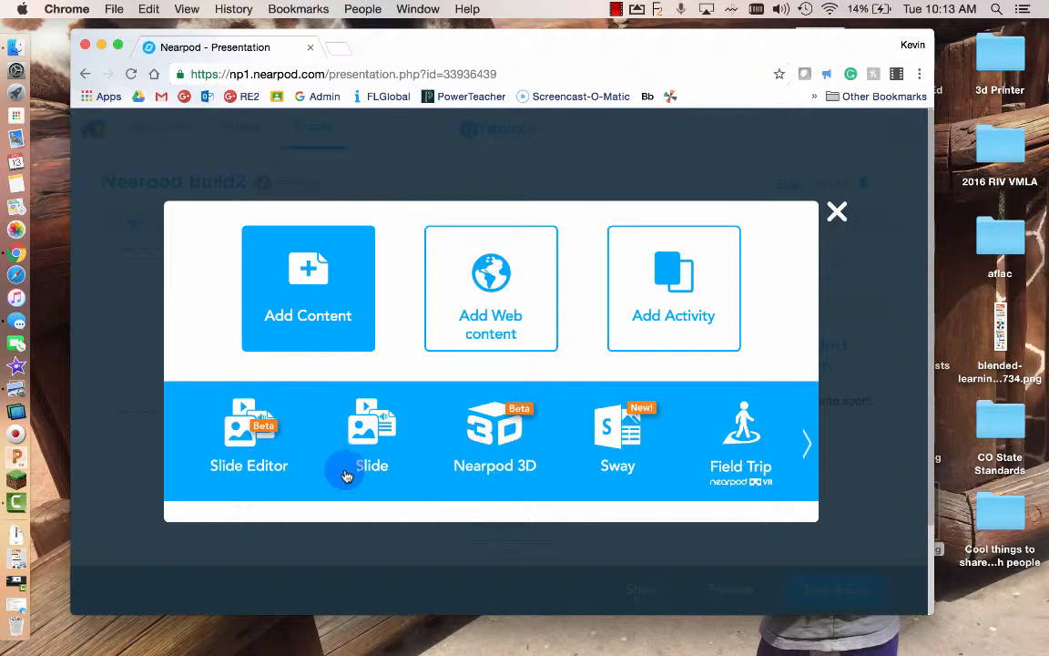
{"action": "left_click", "coordinate": [482, 442]}
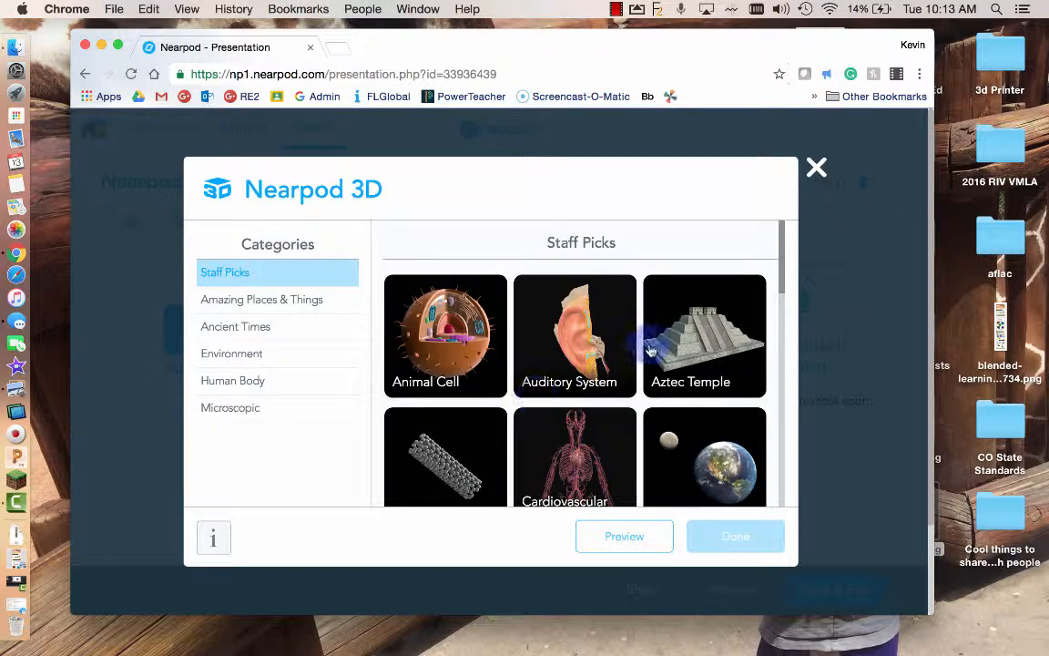
{"action": "left_click_drag", "start_coordinate": [782, 241], "coordinate": [789, 321]}
{"action": "left_click", "coordinate": [447, 300]}
{"action": "scroll", "coordinate": [449, 421], "scroll_direction": "down", "scroll_amount": 2}
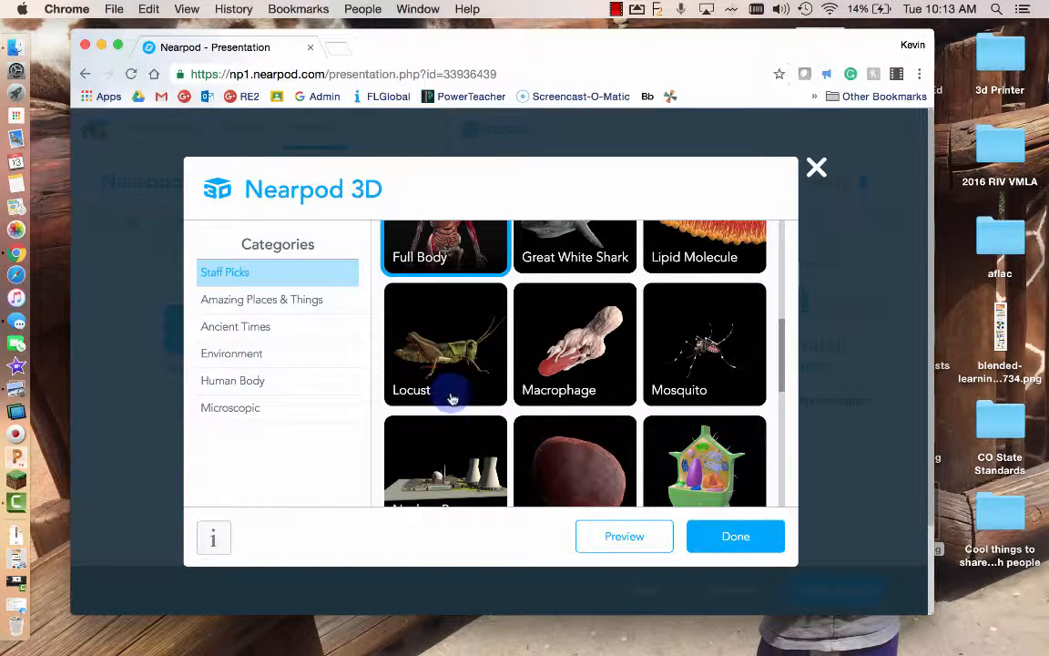
{"action": "left_click", "coordinate": [455, 365]}
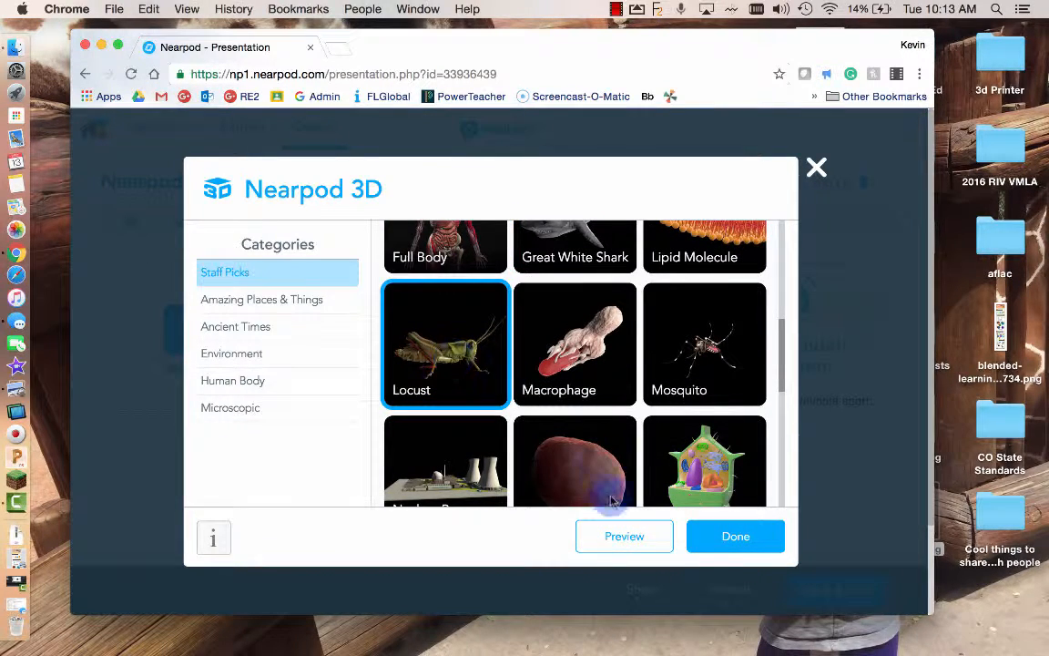
{"action": "left_click", "coordinate": [615, 539]}
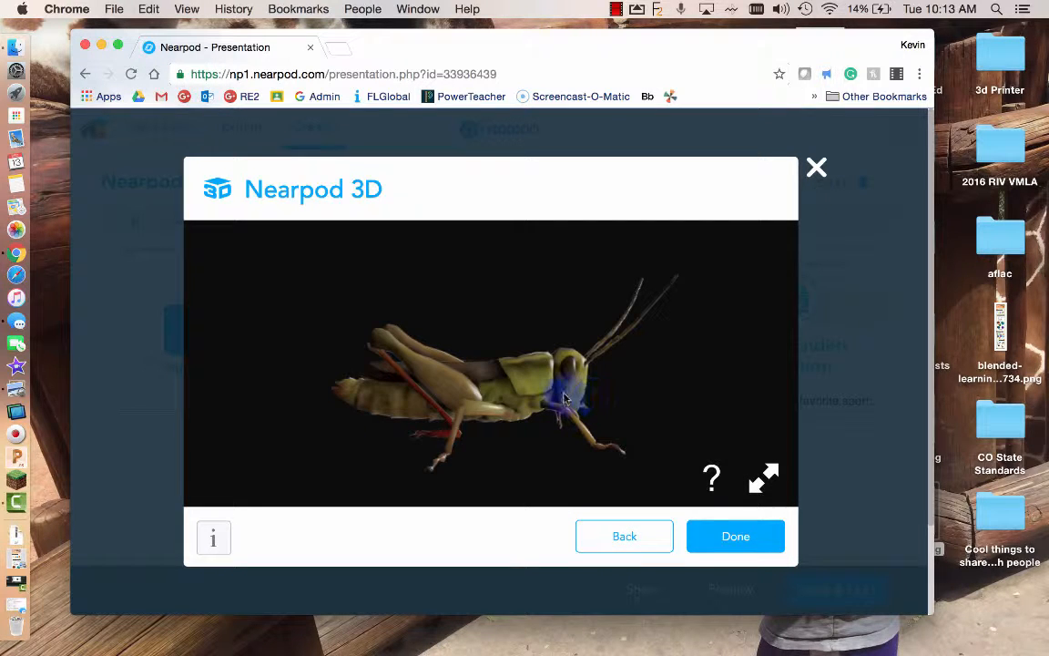
{"action": "left_click_drag", "start_coordinate": [564, 398], "coordinate": [583, 356]}
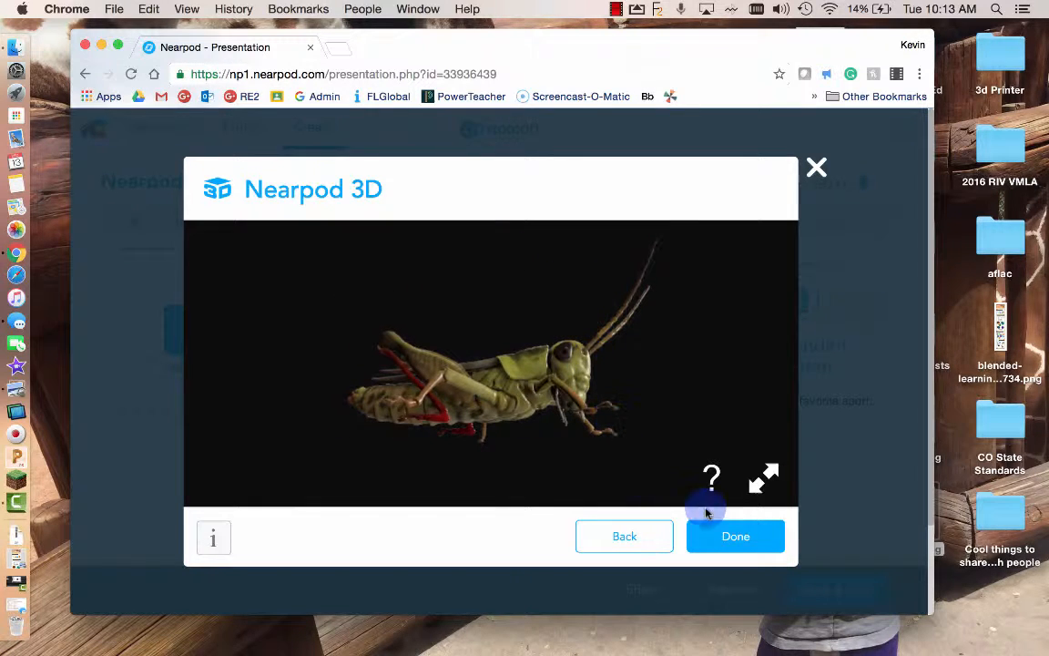
{"action": "left_click", "coordinate": [729, 536]}
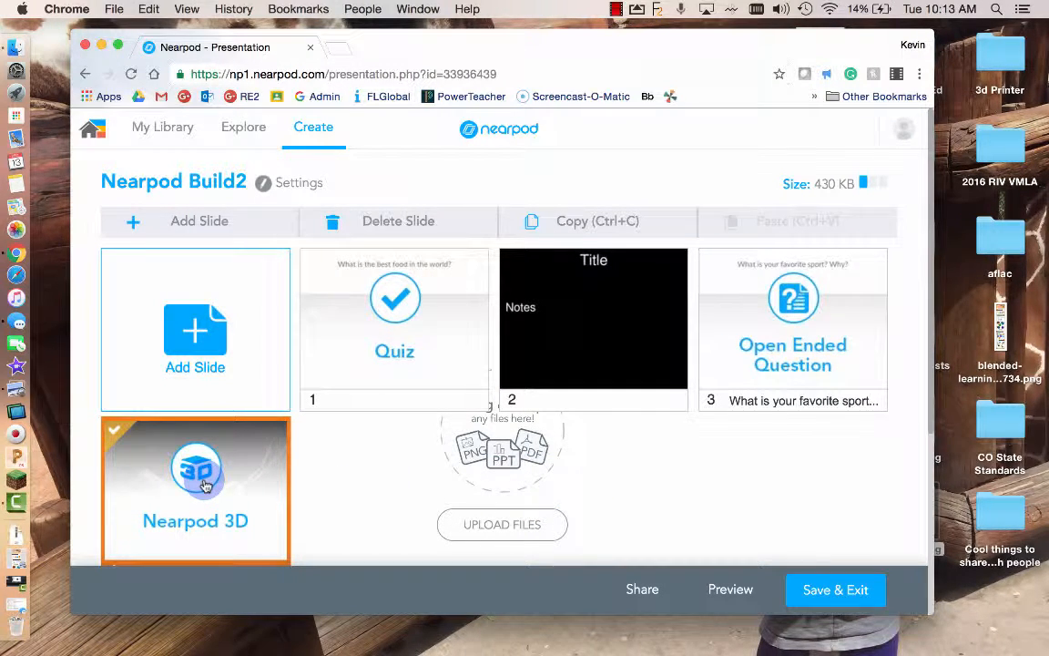
- Start a new Slideshow content slide
{"action": "left_click", "coordinate": [616, 9]}
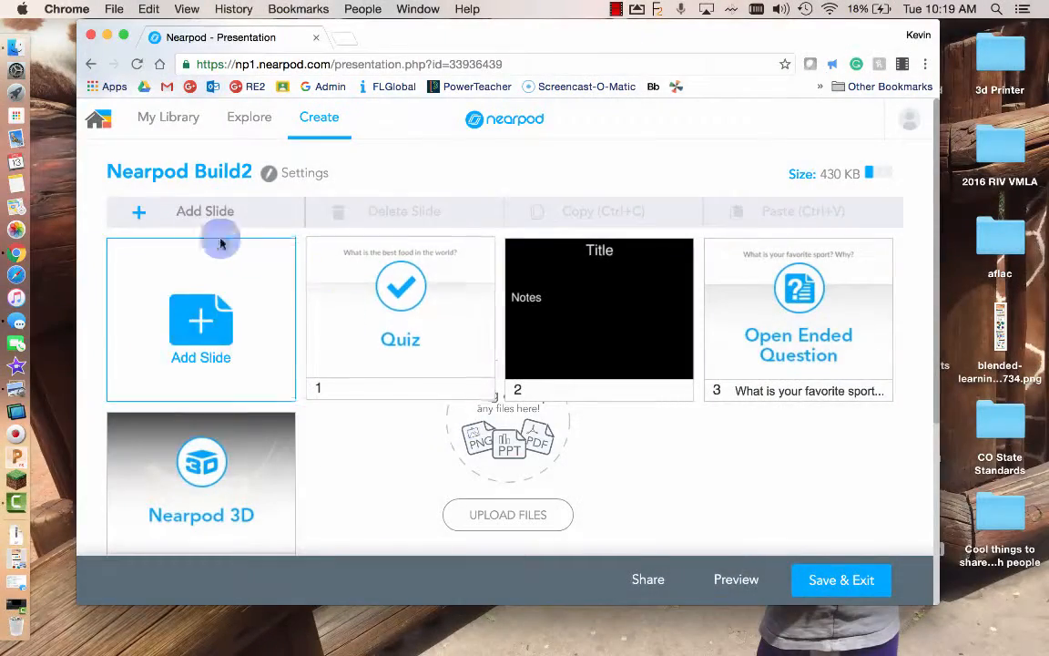
{"action": "left_click", "coordinate": [176, 208]}
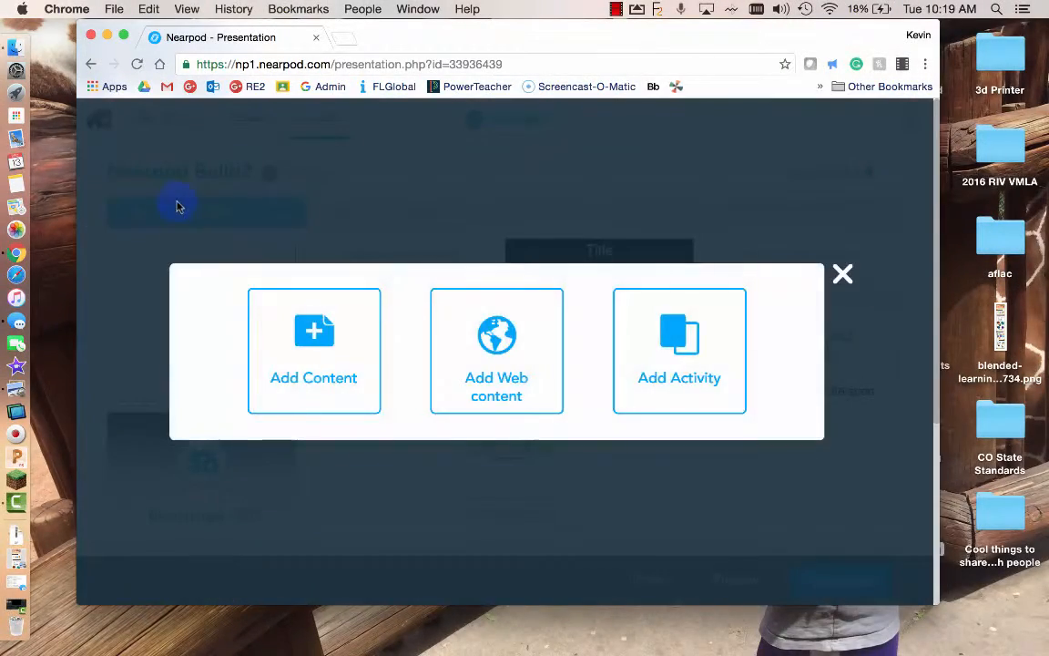
{"action": "left_click", "coordinate": [287, 335]}
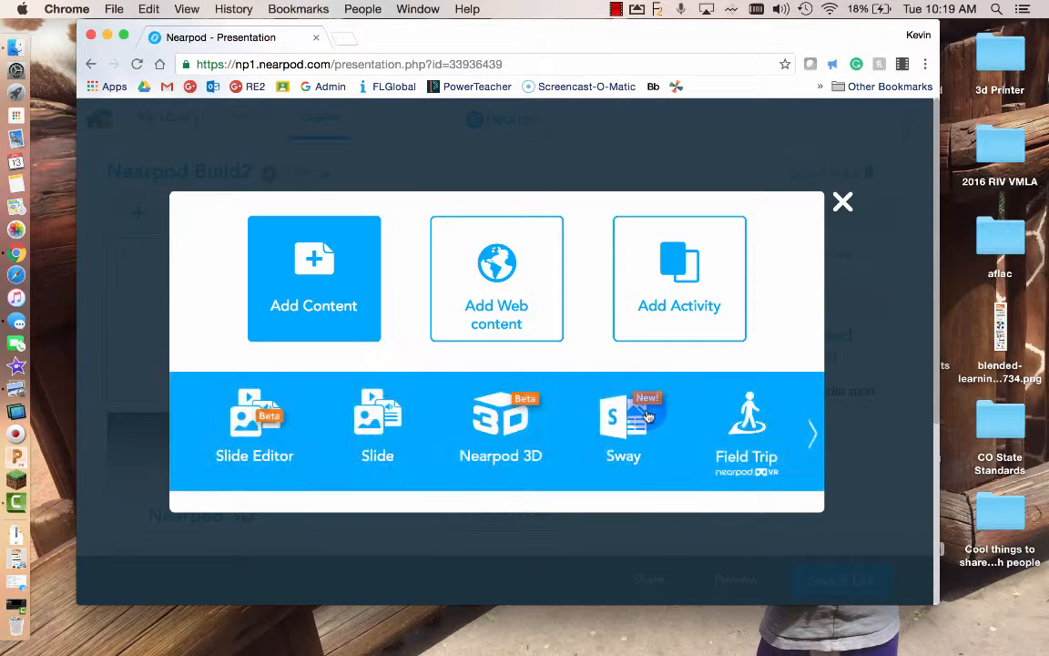
{"action": "left_click", "coordinate": [814, 432]}
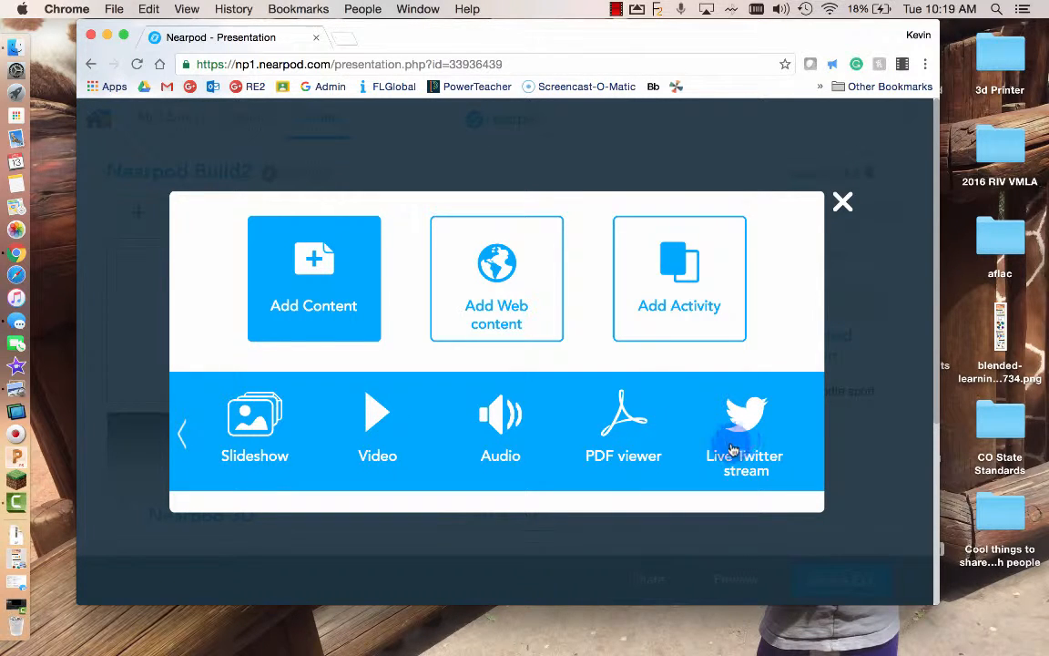
{"action": "left_click", "coordinate": [261, 434]}
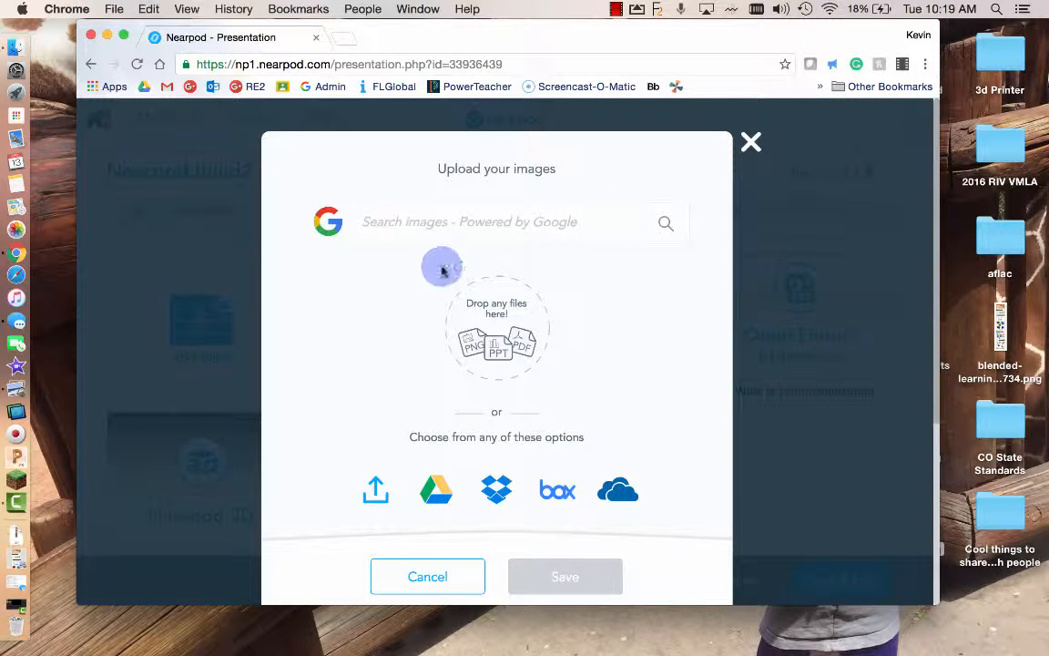
- Upload imgres-2.jpg, imgres.jpg and imgres-1.jpg from the Desktop, then review and close the slideshow
{"action": "left_click", "coordinate": [381, 496]}
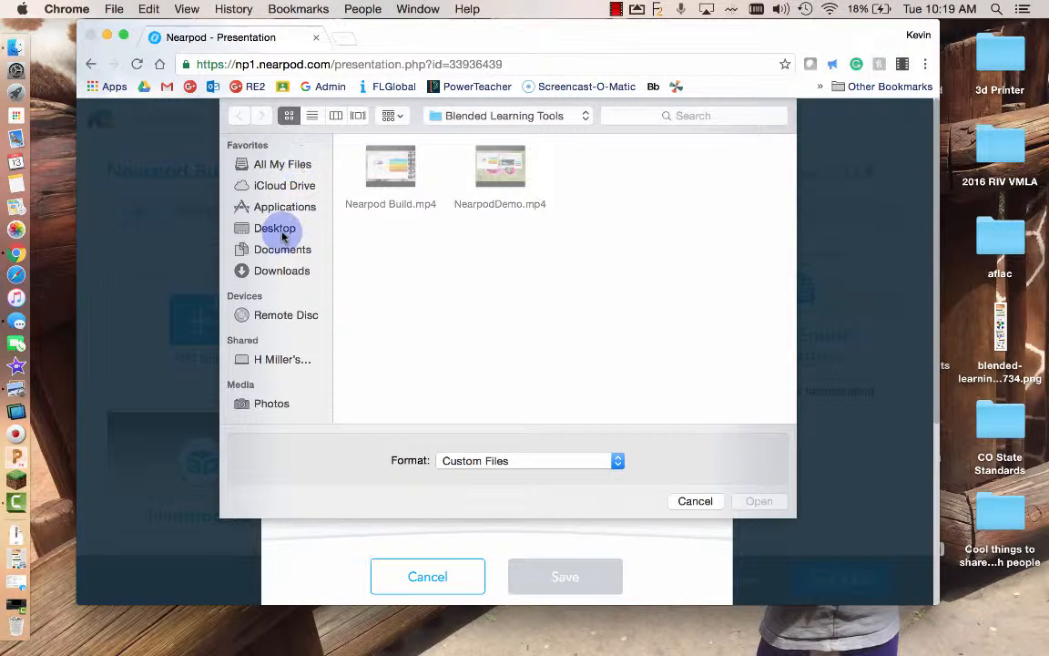
{"action": "left_click", "coordinate": [279, 229]}
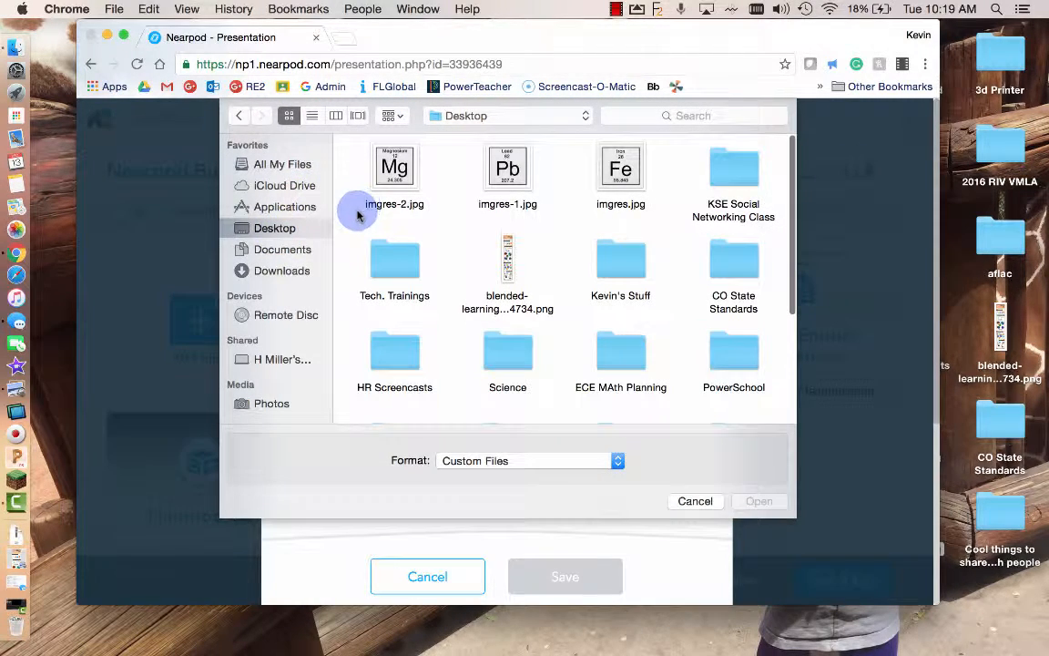
{"action": "left_click", "coordinate": [387, 171]}
{"action": "left_click", "coordinate": [623, 161], "text": "super"}
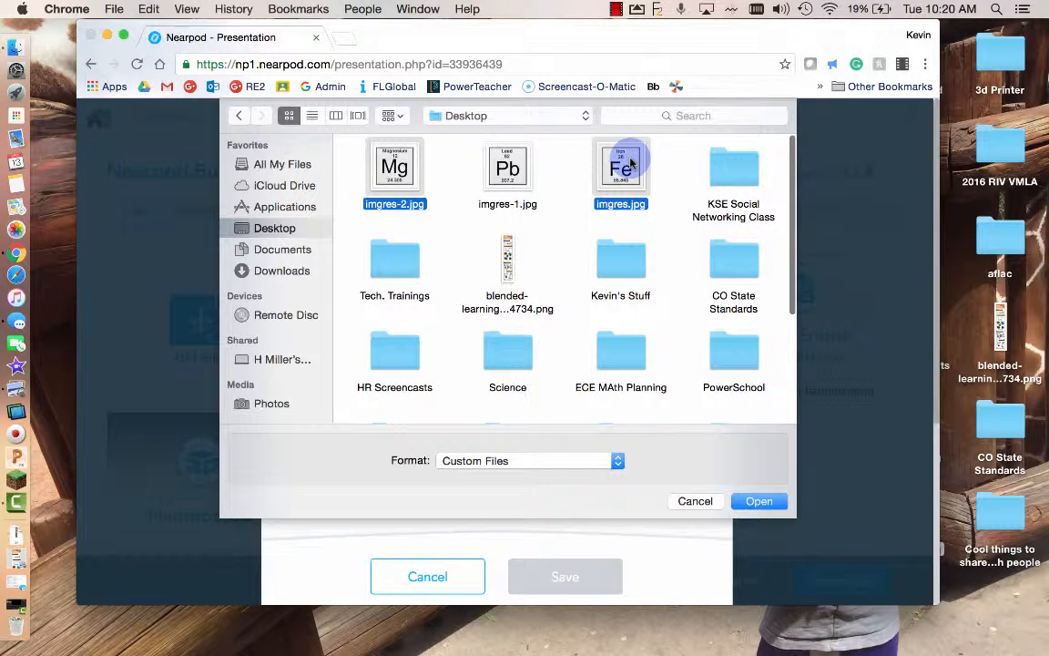
{"action": "left_click", "coordinate": [507, 155], "text": "super"}
{"action": "left_click", "coordinate": [756, 500]}
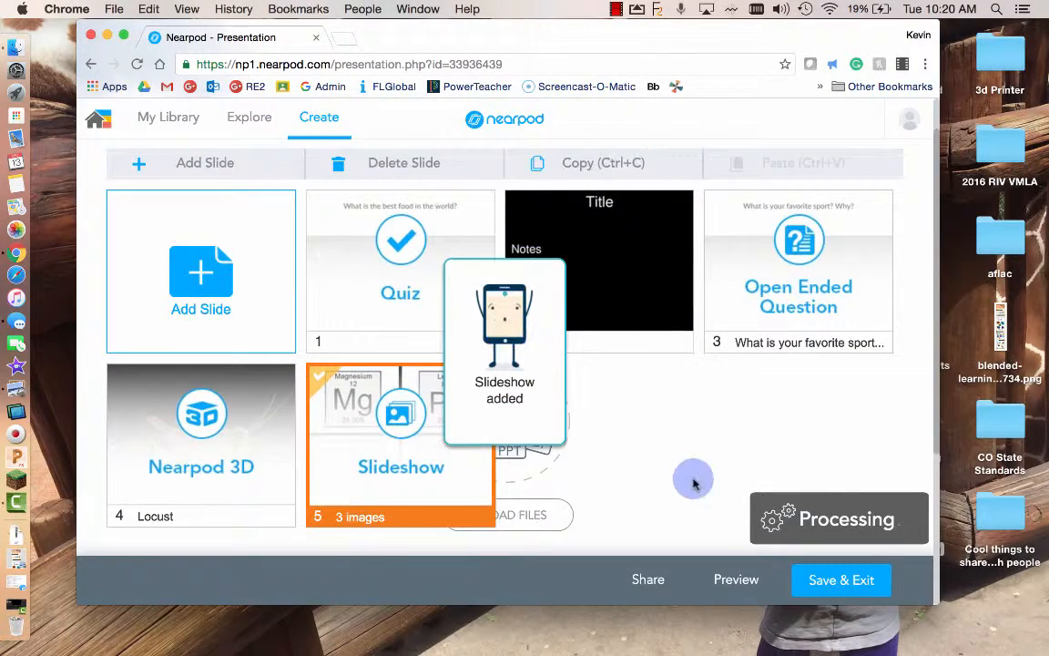
{"action": "left_click", "coordinate": [446, 438]}
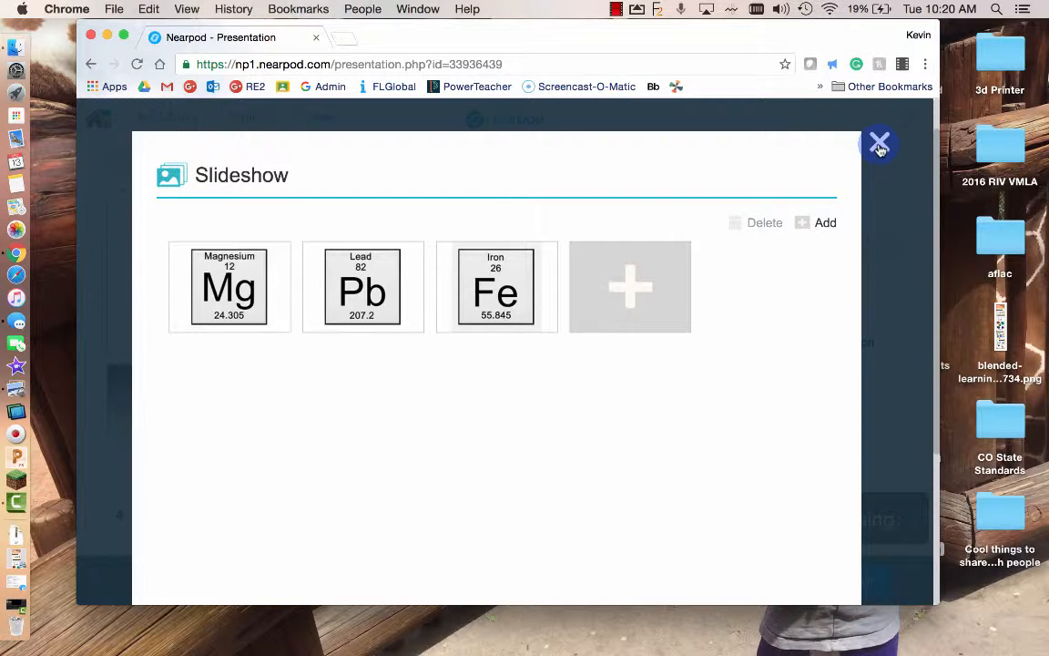
{"action": "left_click", "coordinate": [880, 145]}
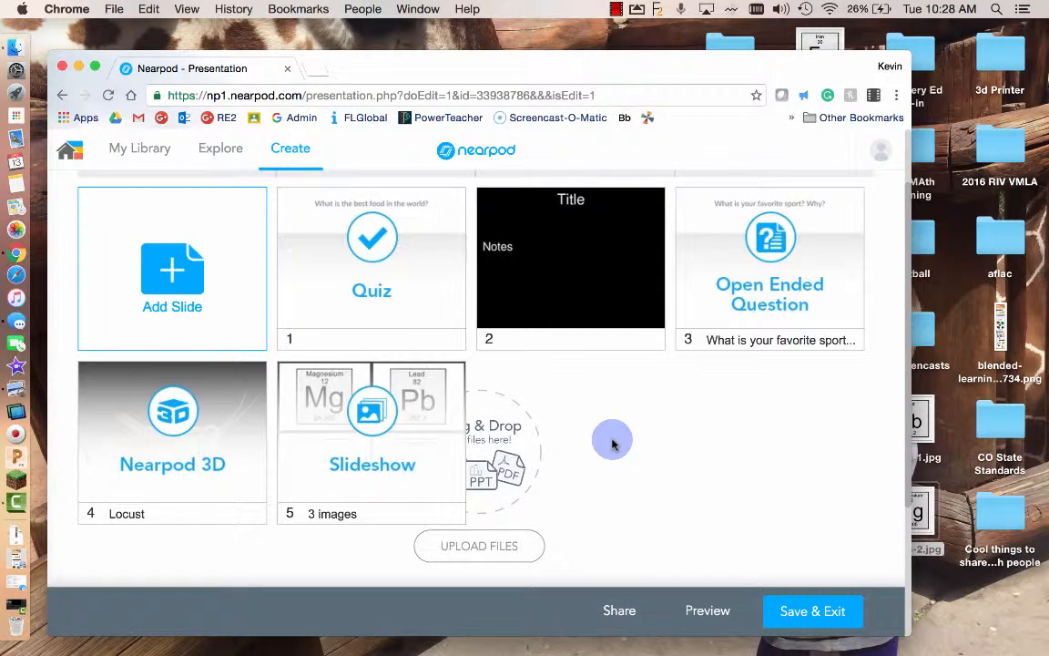
- Add a Draw It activity as a new slide
{"action": "scroll", "coordinate": [612, 444], "scroll_direction": "up", "scroll_amount": 3}
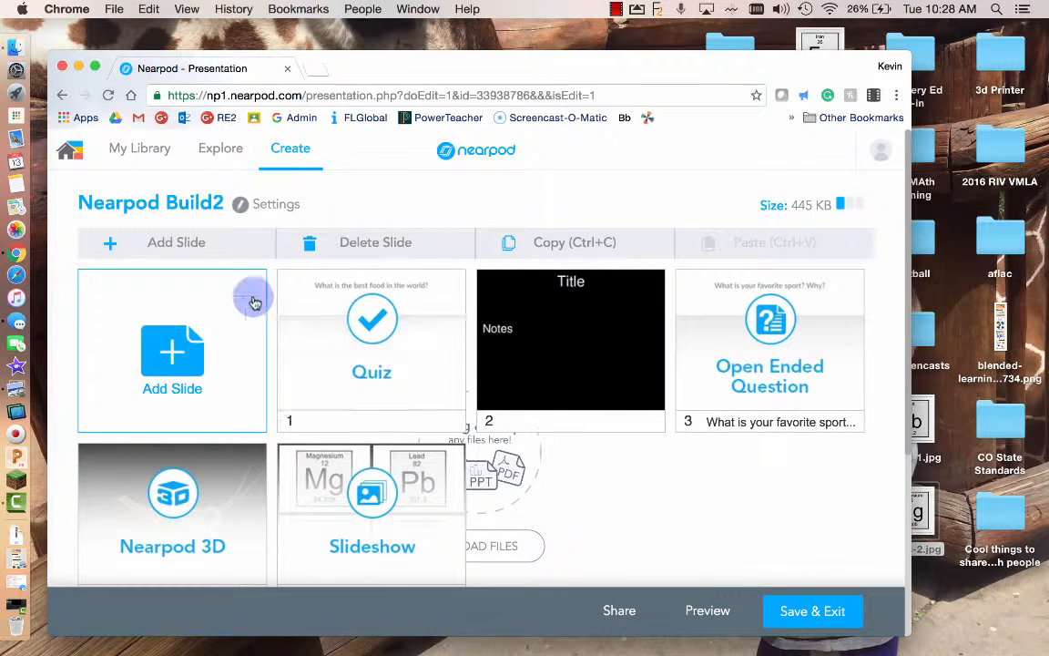
{"action": "left_click", "coordinate": [200, 246]}
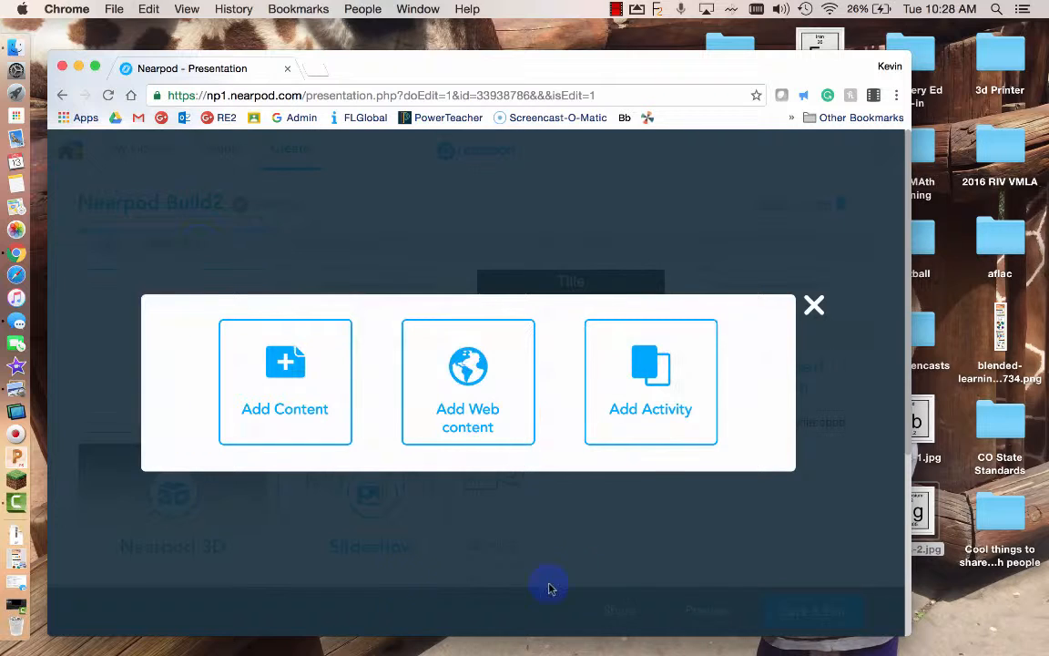
{"action": "left_click", "coordinate": [624, 371]}
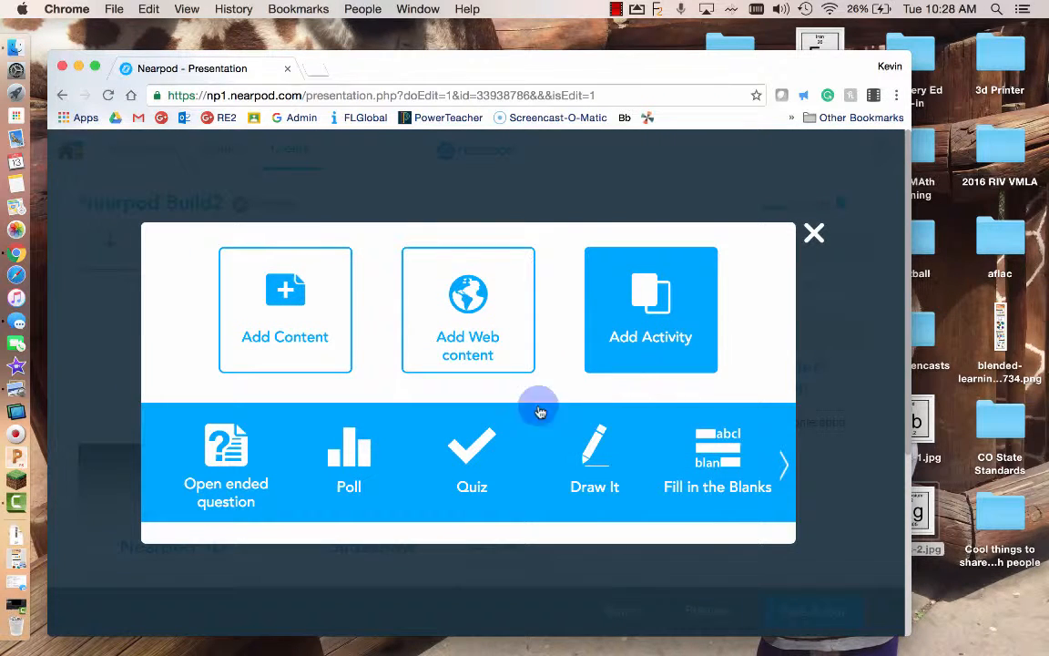
{"action": "left_click", "coordinate": [596, 455]}
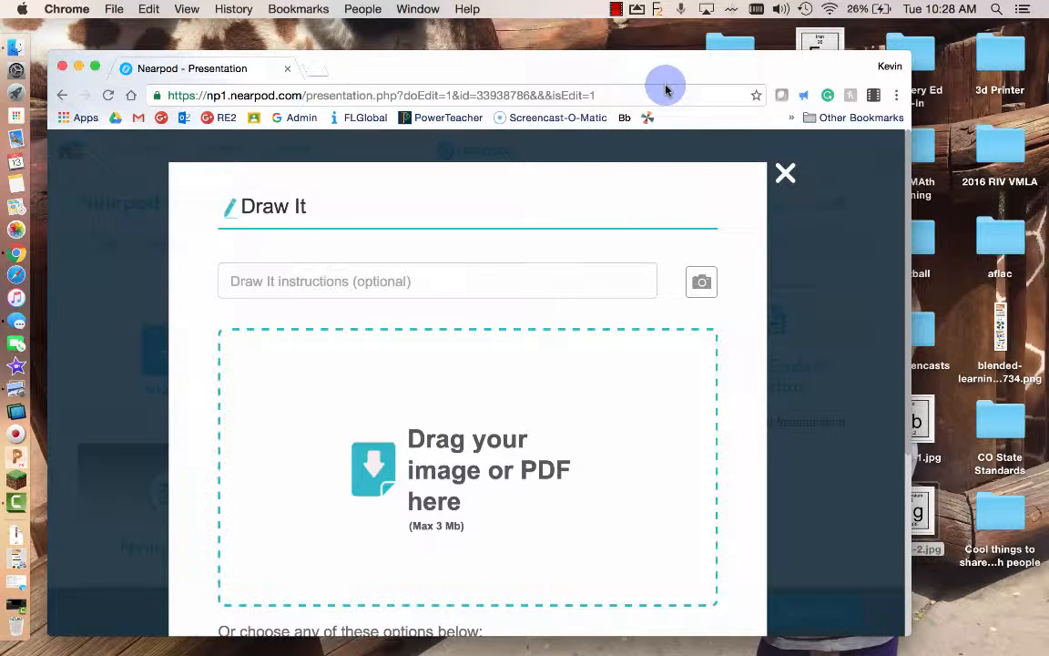
{"action": "left_click_drag", "start_coordinate": [666, 74], "coordinate": [642, 37]}
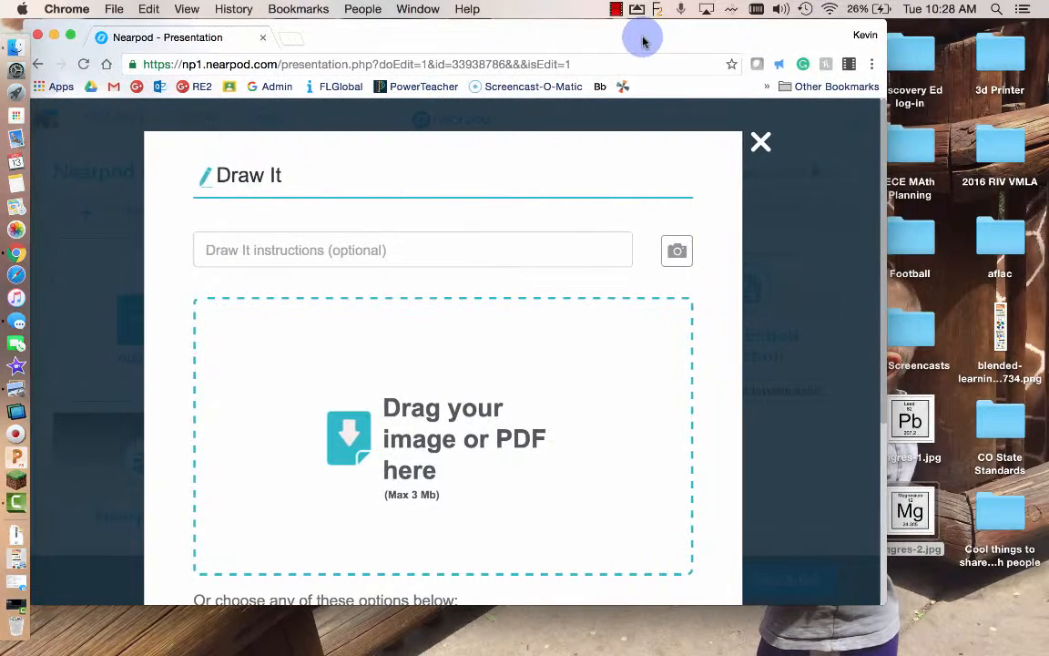
- Set the instruction 'Circle the atomic mass of this element.', add the Magnesium image imgres-2.jpg, and save
{"action": "left_click", "coordinate": [366, 259]}
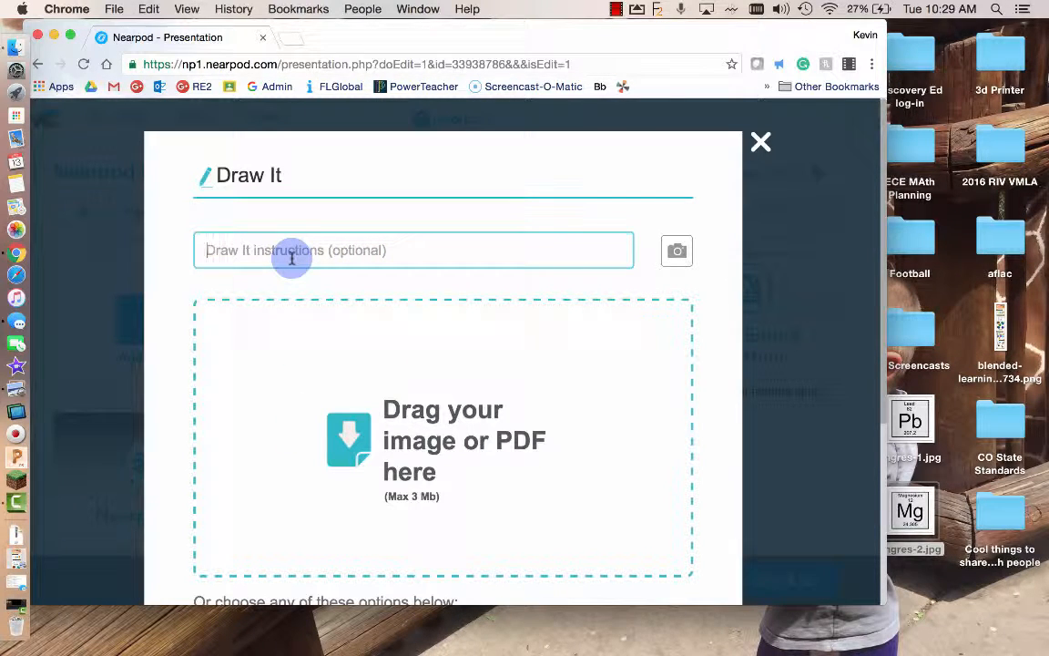
{"action": "type", "text": "C"}
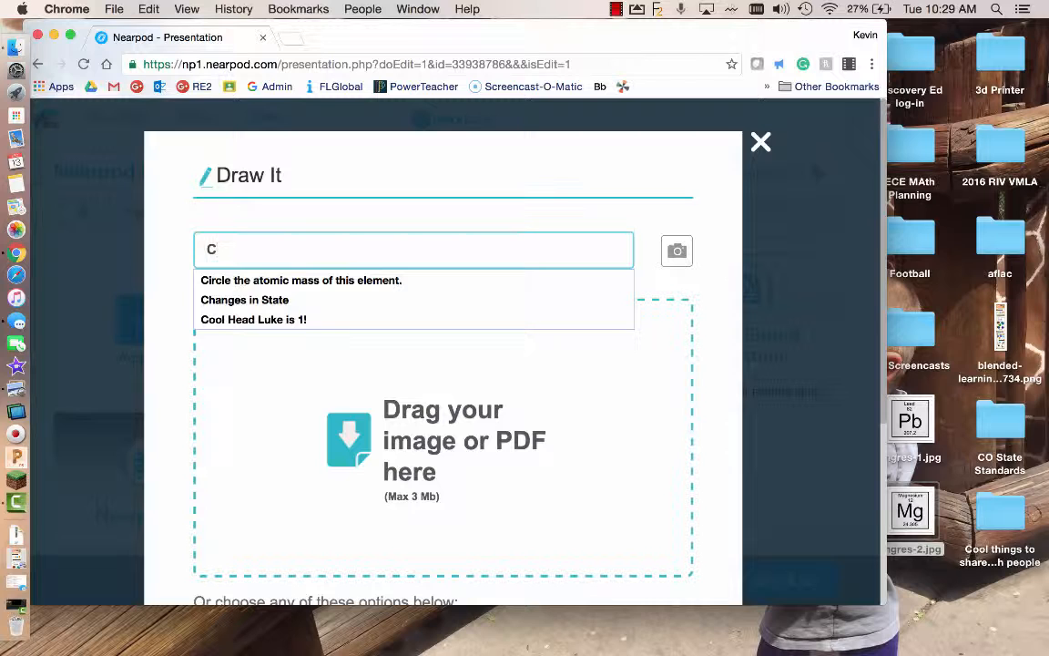
{"action": "left_click", "coordinate": [297, 278]}
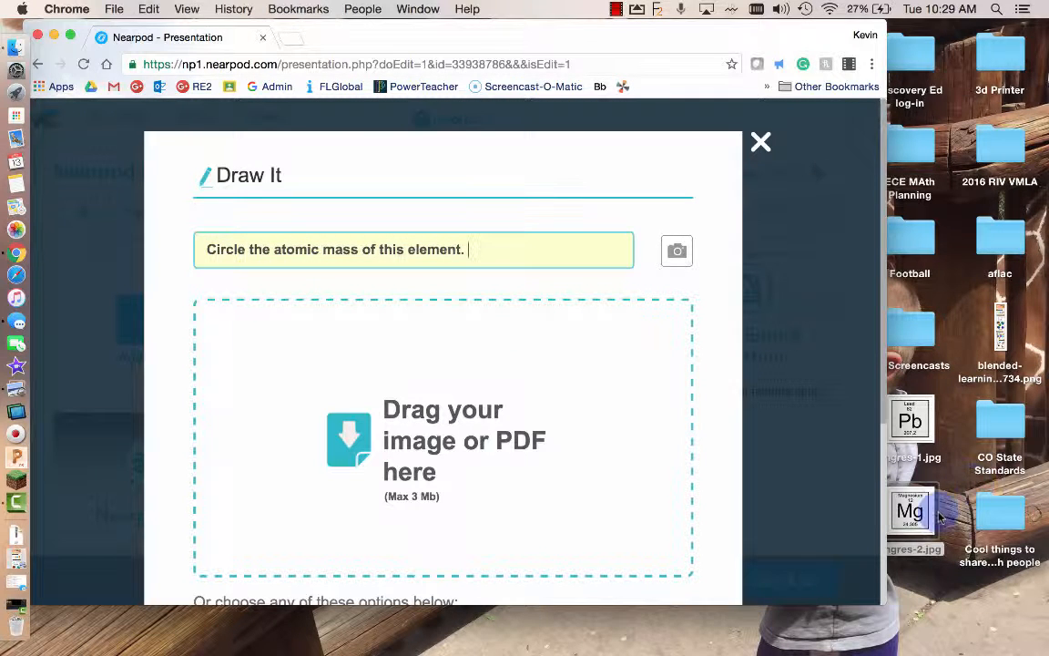
{"action": "mouse_move", "coordinate": [918, 505]}
{"action": "left_mouse_down"}
{"action": "mouse_move", "coordinate": [520, 414]}
{"action": "mouse_move", "coordinate": [472, 430]}
{"action": "left_mouse_up"}
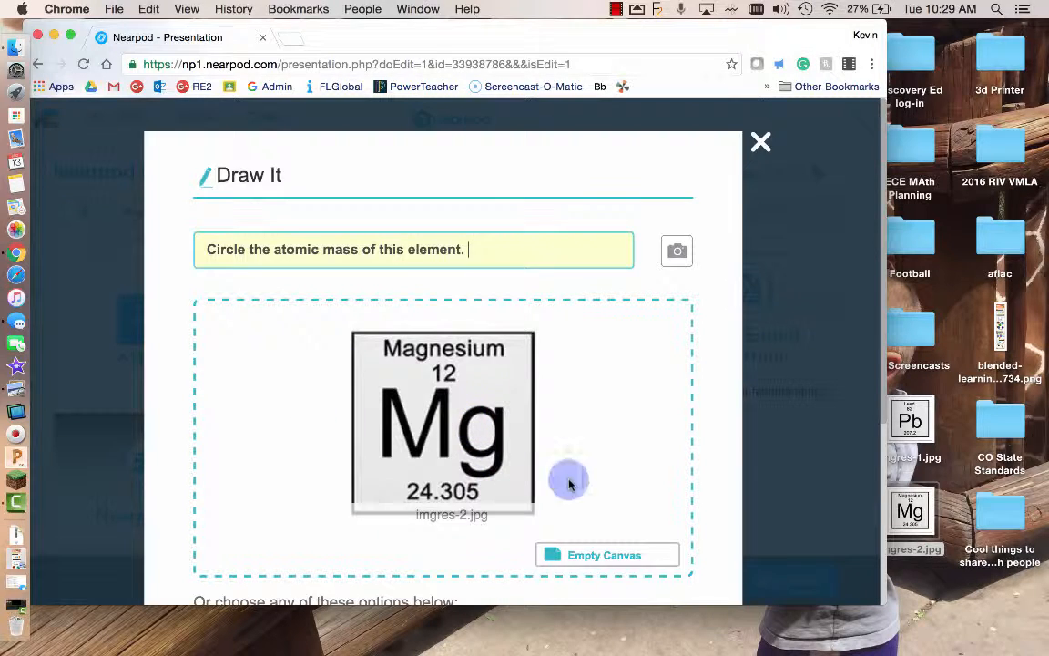
{"action": "scroll", "coordinate": [653, 447], "scroll_direction": "down", "scroll_amount": 3}
{"action": "scroll", "coordinate": [653, 447], "scroll_direction": "down", "scroll_amount": 4}
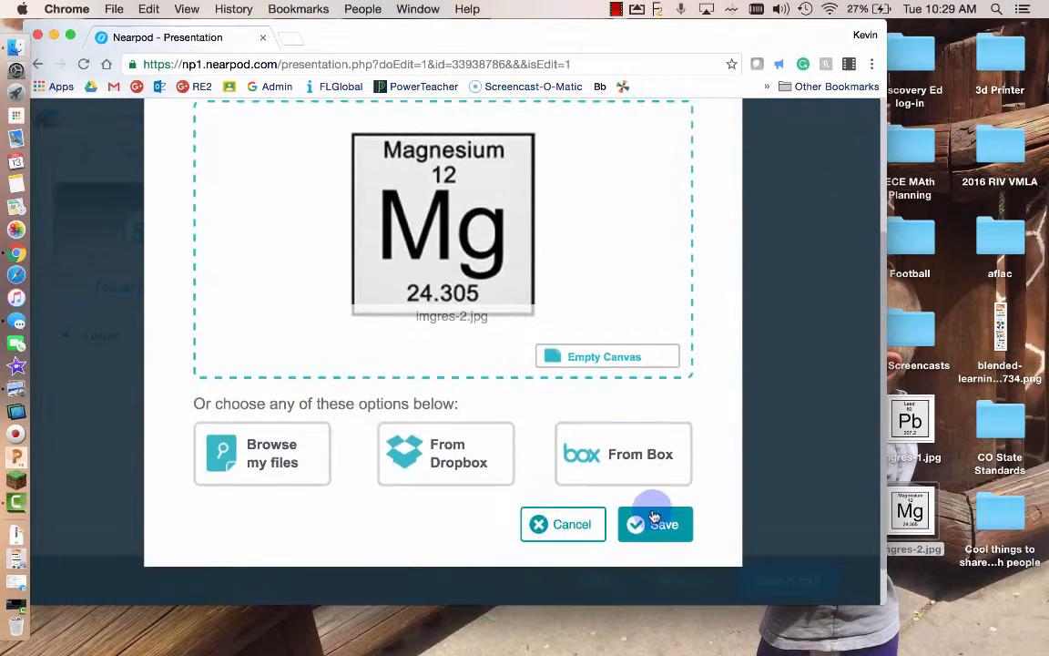
{"action": "left_click", "coordinate": [654, 520]}
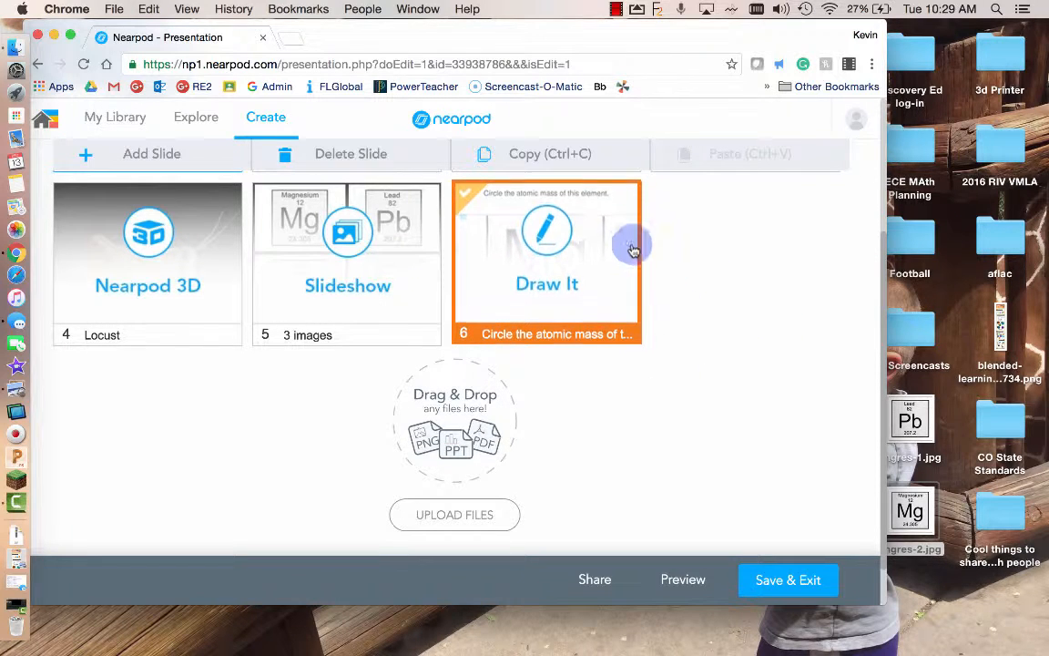
- Preview the lesson, circle 24.305 with the black pen, then undo the circle
{"action": "left_click", "coordinate": [684, 580]}
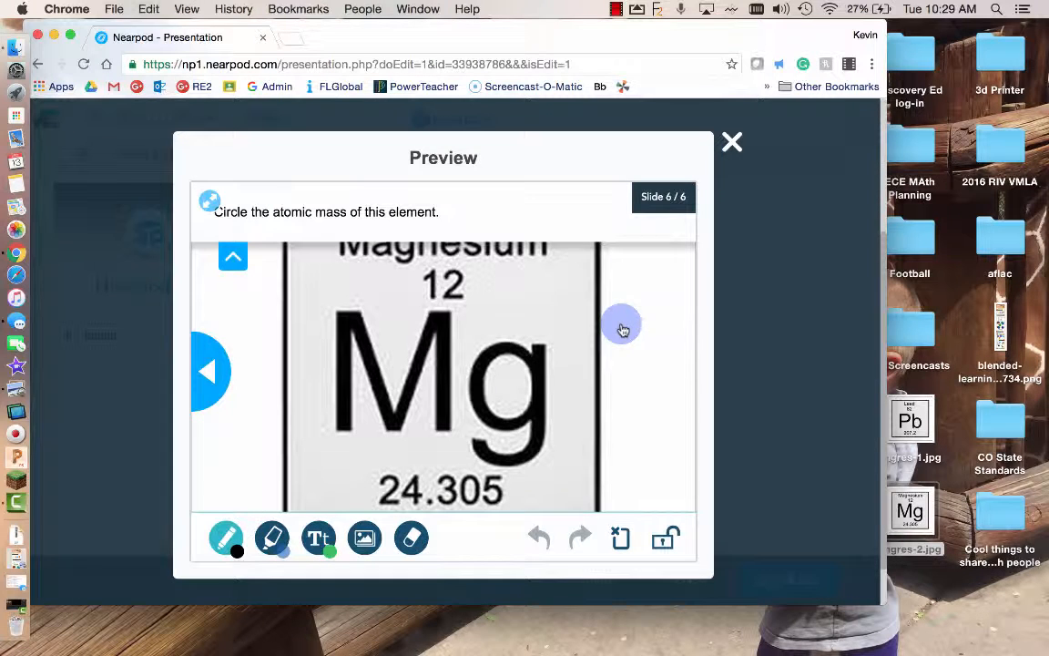
{"action": "left_click", "coordinate": [228, 539]}
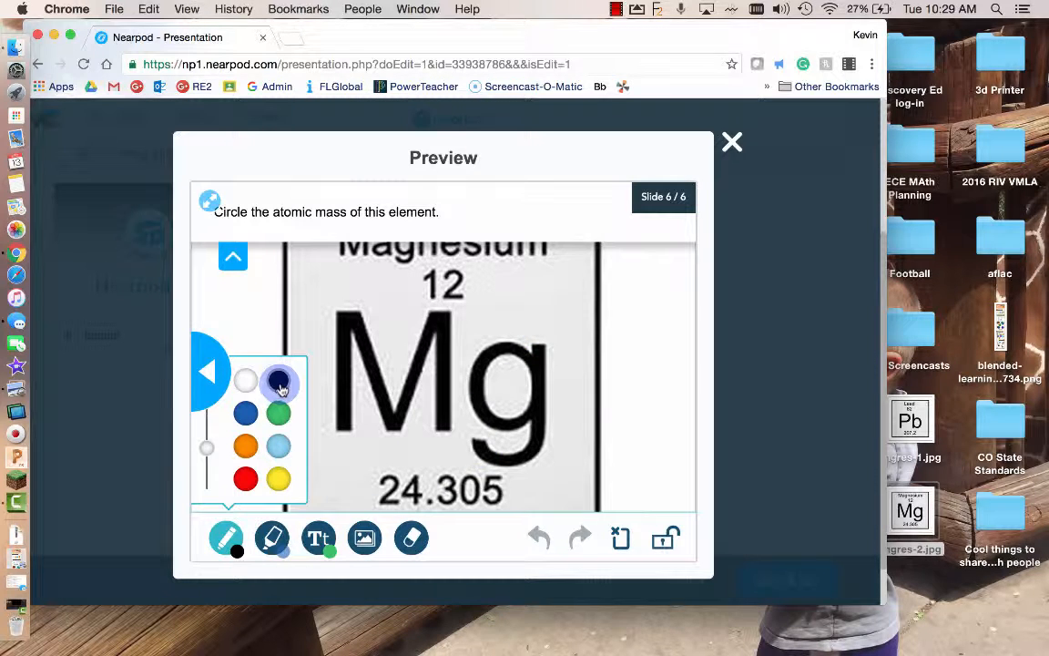
{"action": "mouse_move", "coordinate": [487, 454]}
{"action": "left_mouse_down"}
{"action": "mouse_move", "coordinate": [394, 445]}
{"action": "mouse_move", "coordinate": [418, 515]}
{"action": "mouse_move", "coordinate": [496, 480]}
{"action": "mouse_move", "coordinate": [480, 458]}
{"action": "left_mouse_up"}
{"action": "left_click", "coordinate": [540, 537]}
{"action": "left_click", "coordinate": [539, 537]}
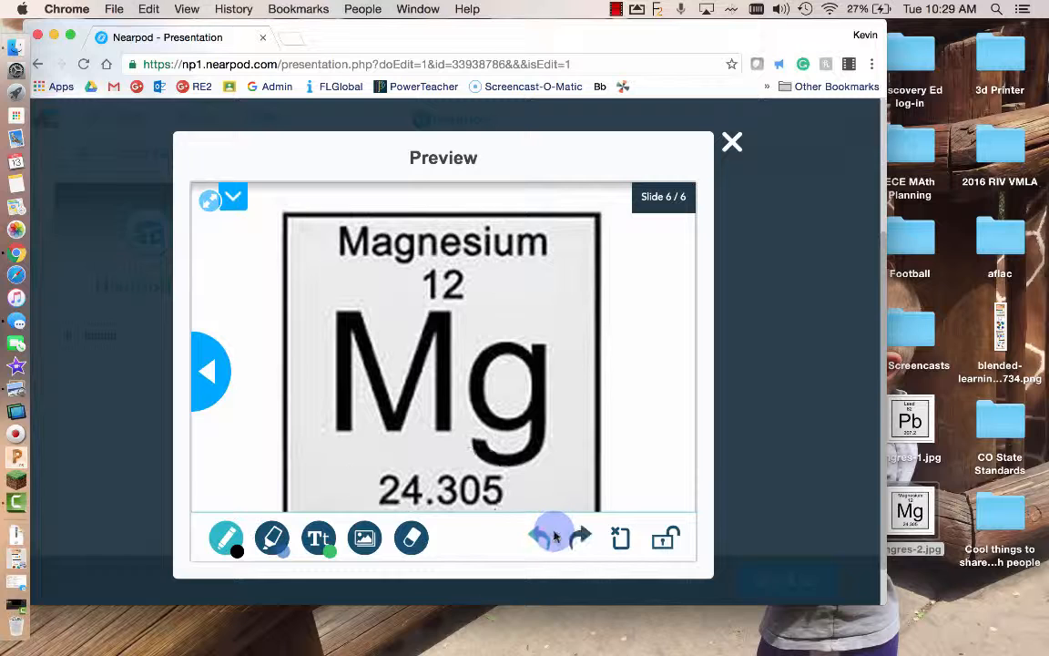
- Switch the pen to orange, circle 24.305 again, and close the preview
{"action": "left_click", "coordinate": [224, 537]}
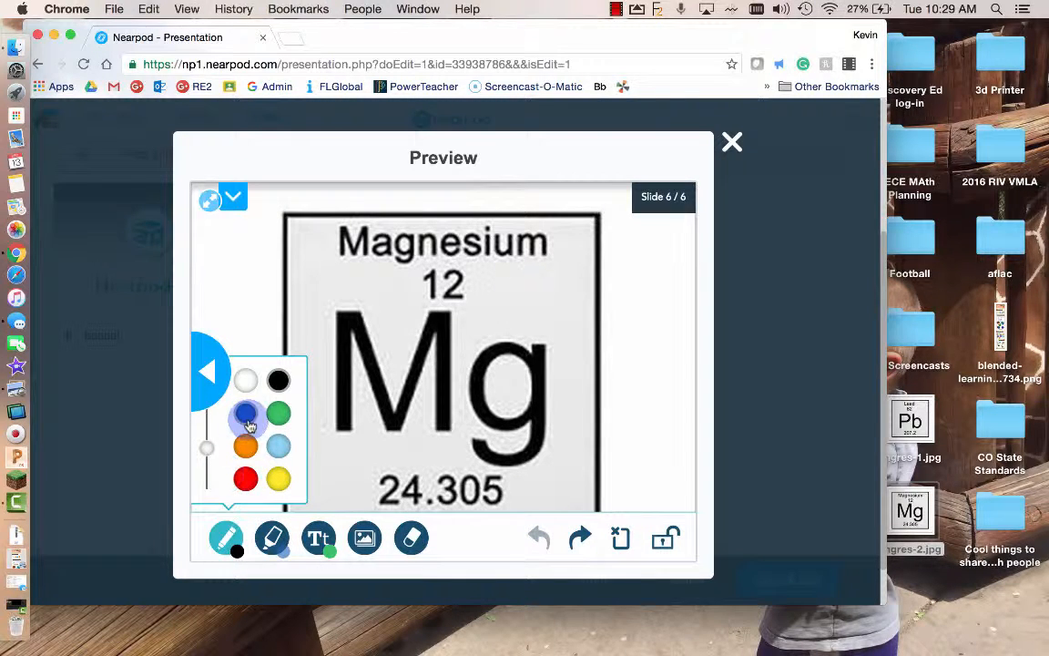
{"action": "left_click", "coordinate": [246, 450]}
{"action": "mouse_move", "coordinate": [514, 441]}
{"action": "left_mouse_down"}
{"action": "mouse_move", "coordinate": [363, 445]}
{"action": "mouse_move", "coordinate": [536, 512]}
{"action": "mouse_move", "coordinate": [502, 454]}
{"action": "left_mouse_up"}
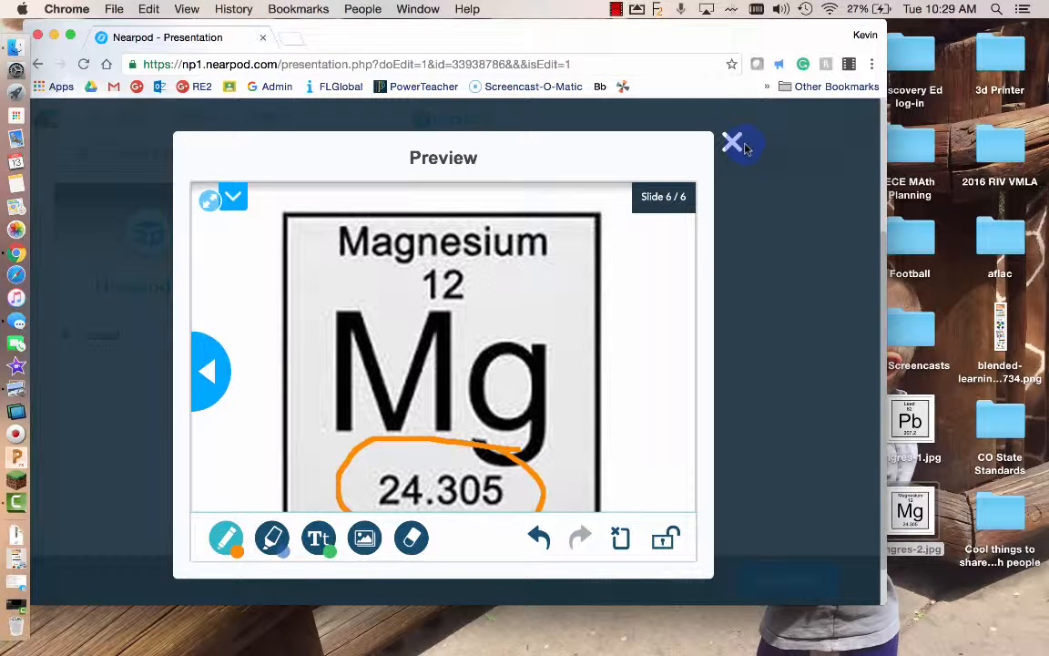
{"action": "left_click", "coordinate": [733, 144]}
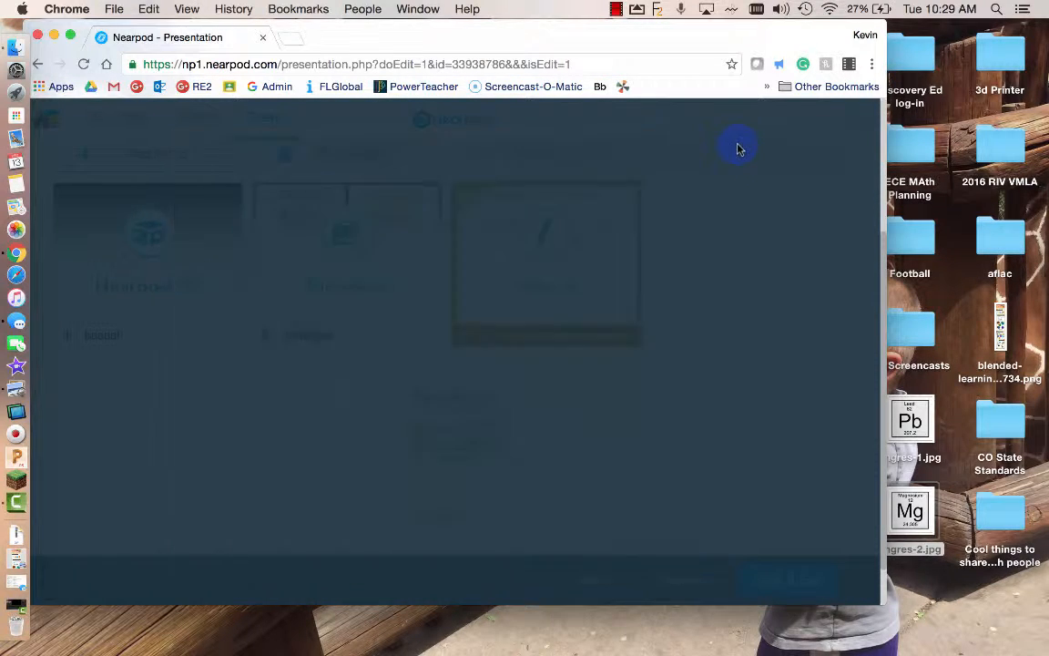
- Save and exit the Nearpod Build2 editor, returning to My Library
{"action": "scroll", "coordinate": [722, 312], "scroll_direction": "up", "scroll_amount": 1}
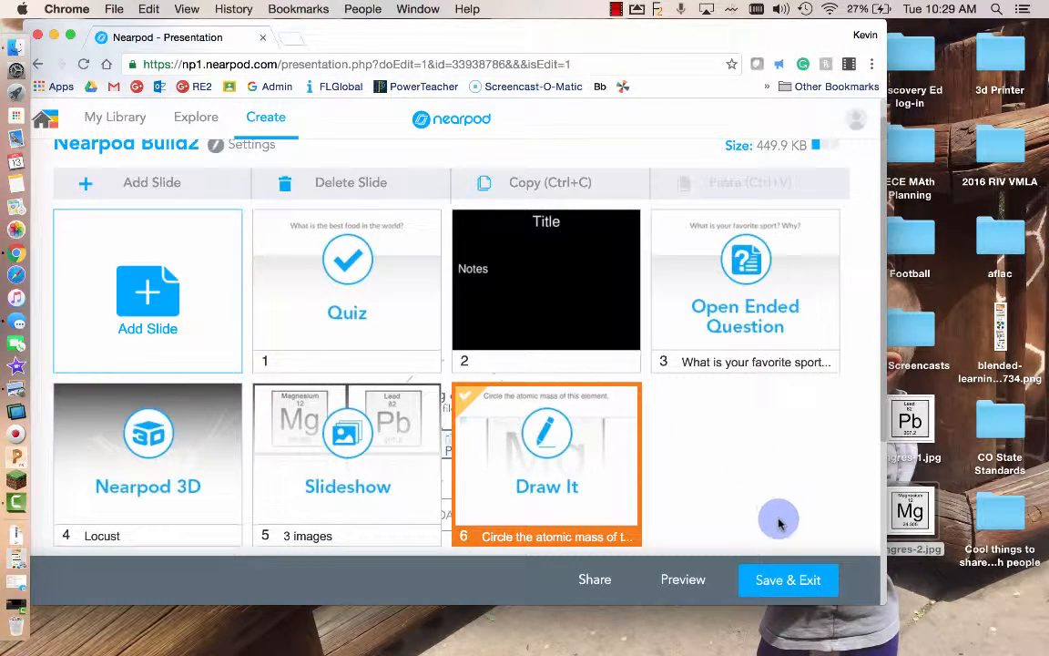
{"action": "left_click", "coordinate": [802, 588]}
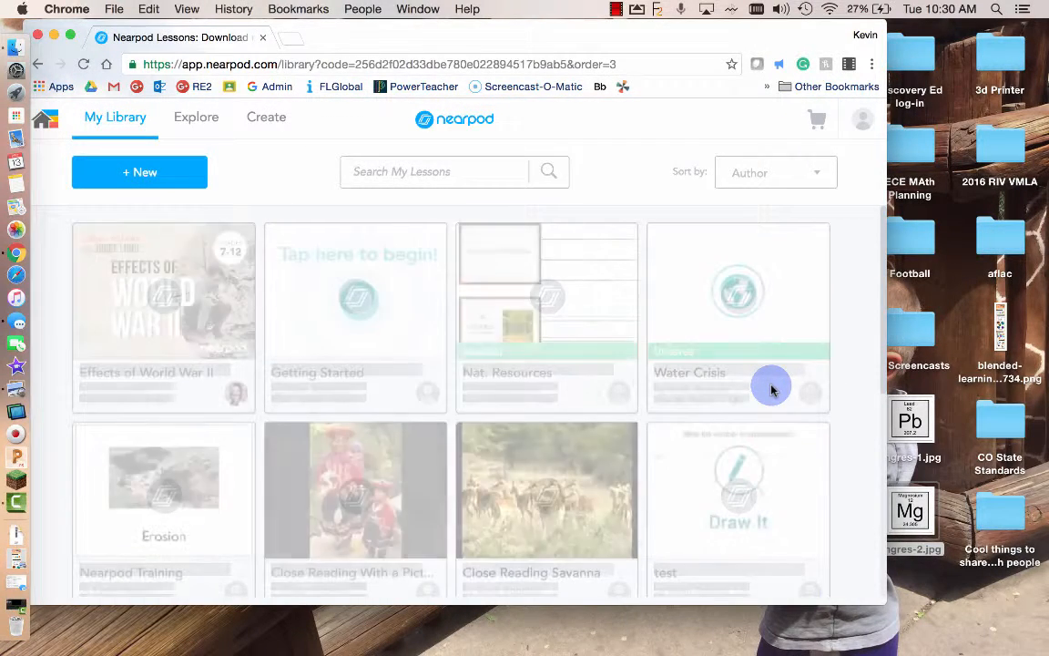
- Launch the Nearpod Build2 card from My Library as a live lesson to get the join code
{"action": "mouse_move", "coordinate": [784, 323]}
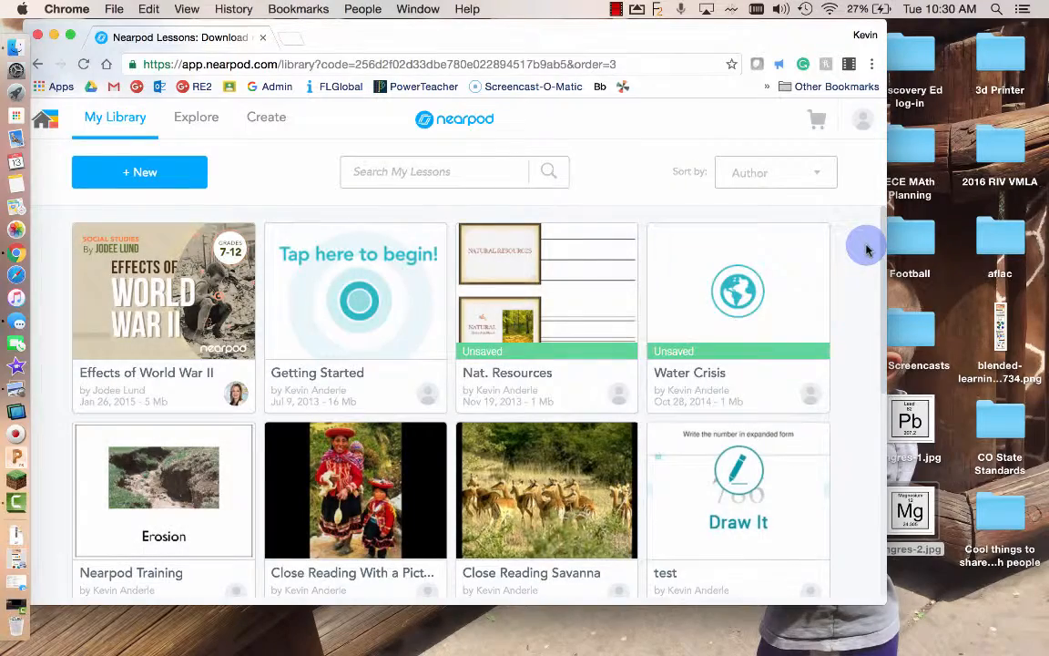
{"action": "scroll", "coordinate": [866, 246], "scroll_direction": "down", "scroll_amount": 5}
{"action": "scroll", "coordinate": [866, 250], "scroll_direction": "down", "scroll_amount": 5}
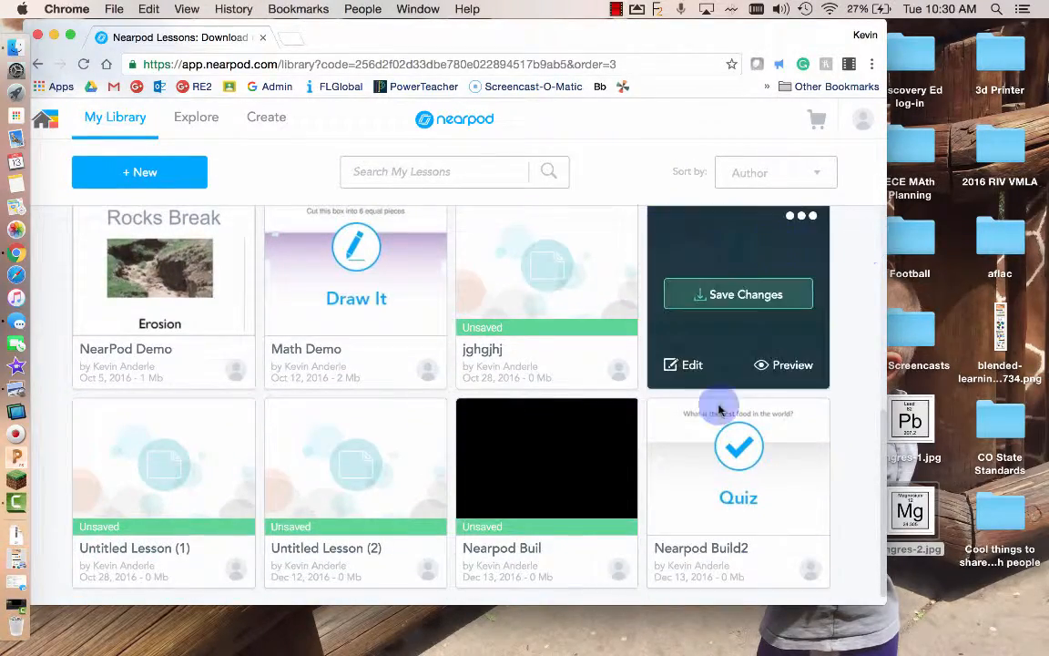
{"action": "mouse_move", "coordinate": [805, 417]}
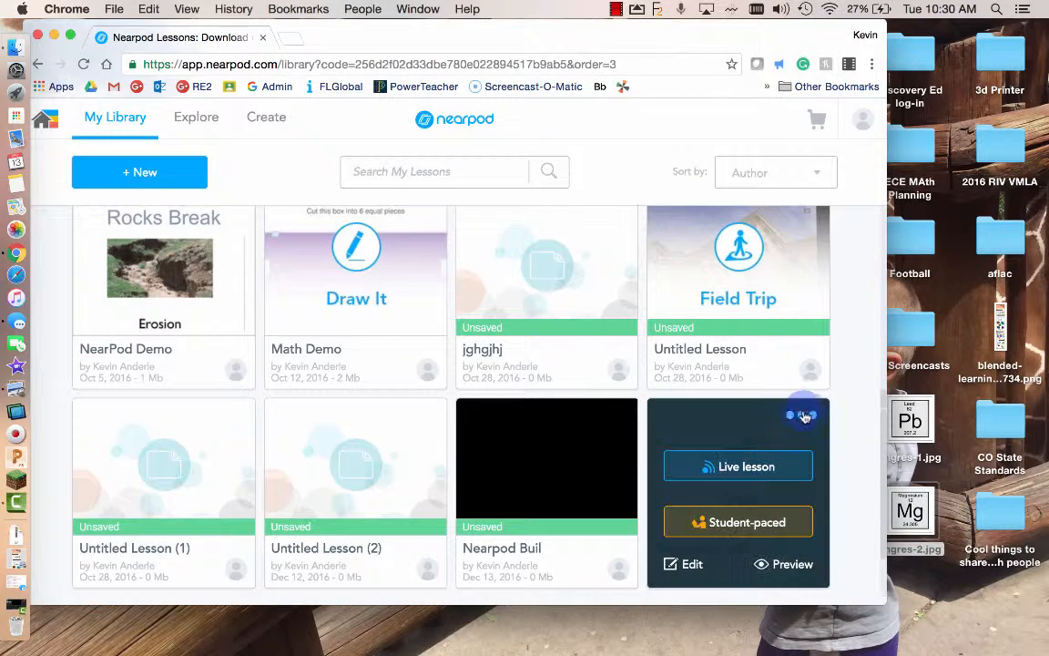
{"action": "left_click", "coordinate": [739, 468]}
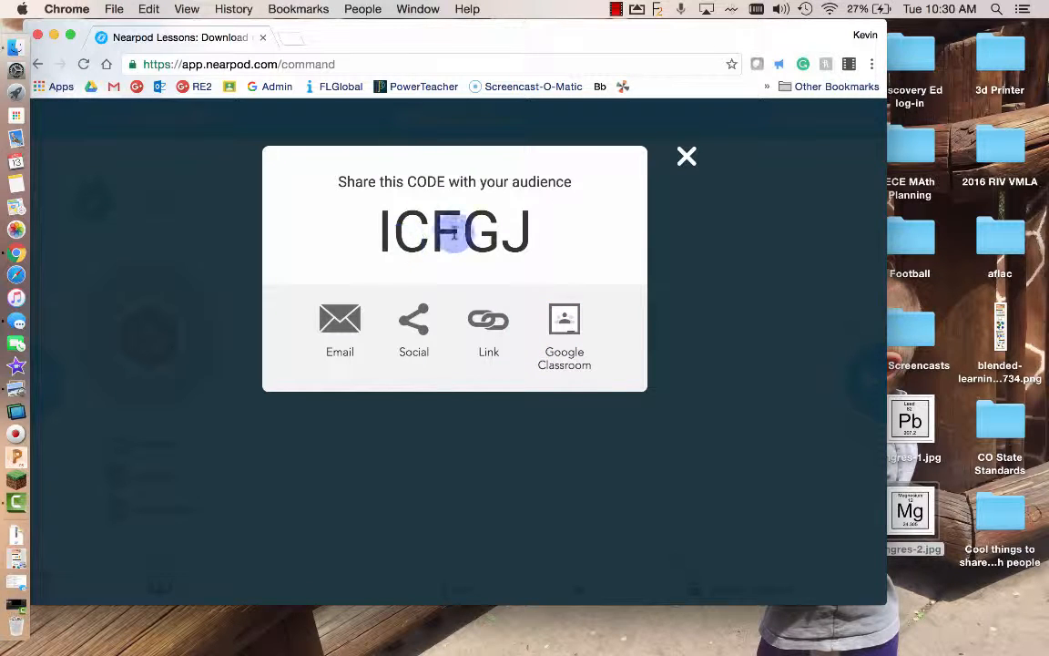
- Dismiss the join-code dialog, confirm leaving the live session, and return to My Library
{"action": "left_click", "coordinate": [686, 157]}
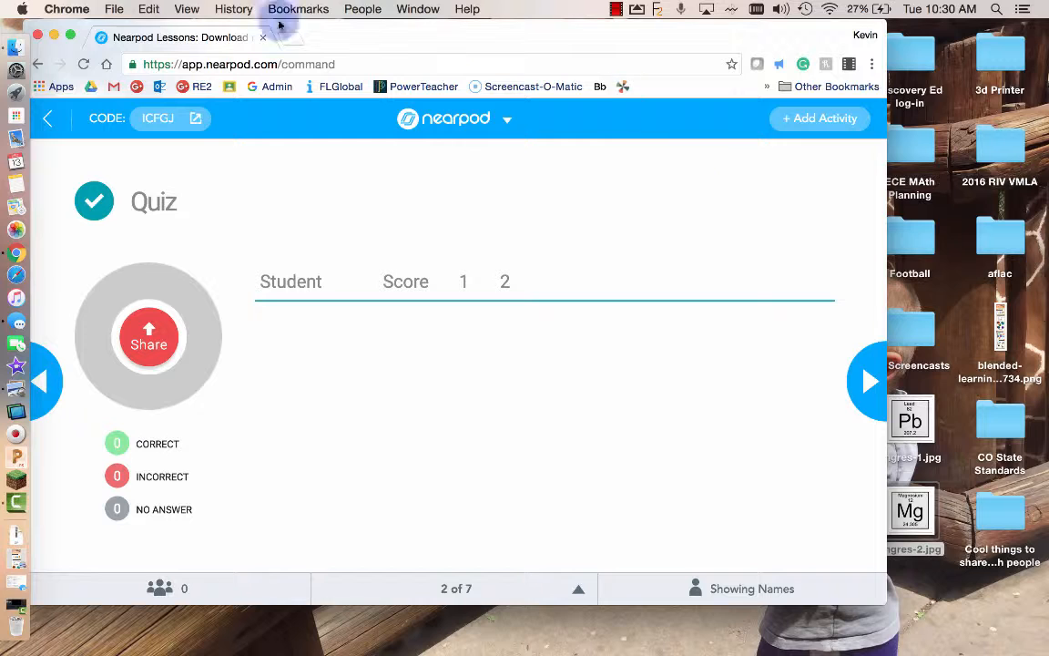
{"action": "left_click", "coordinate": [38, 66]}
{"action": "left_click", "coordinate": [516, 278]}
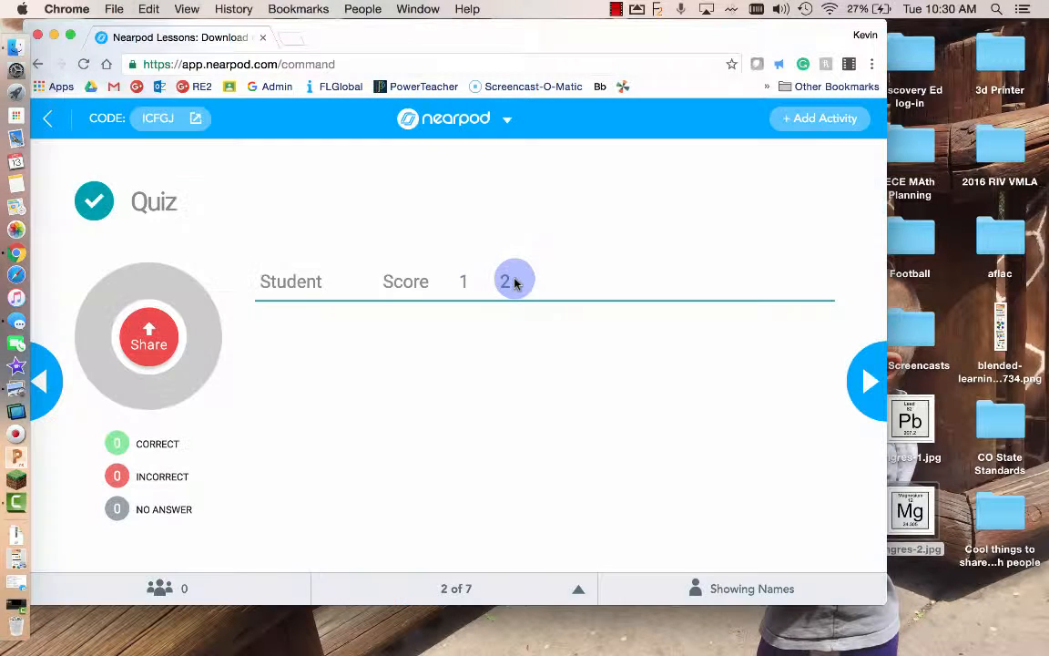
{"action": "left_click", "coordinate": [39, 66]}
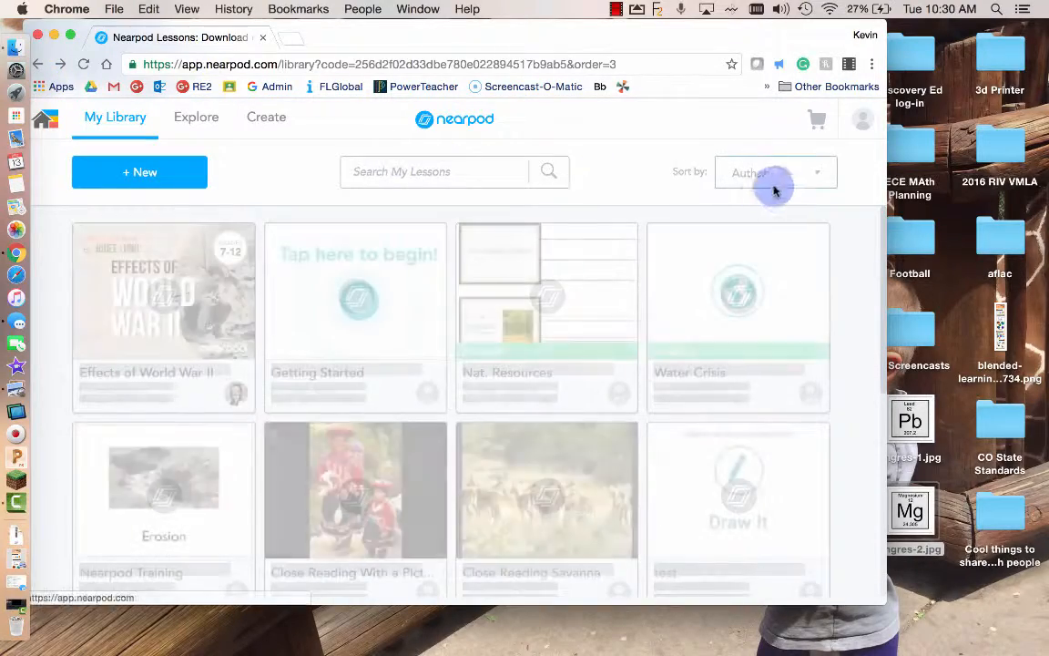
- Launch Nearpod Build2 as a student-paced lesson, then scroll back to the top of the library
{"action": "scroll", "coordinate": [811, 382], "scroll_direction": "down", "scroll_amount": 5}
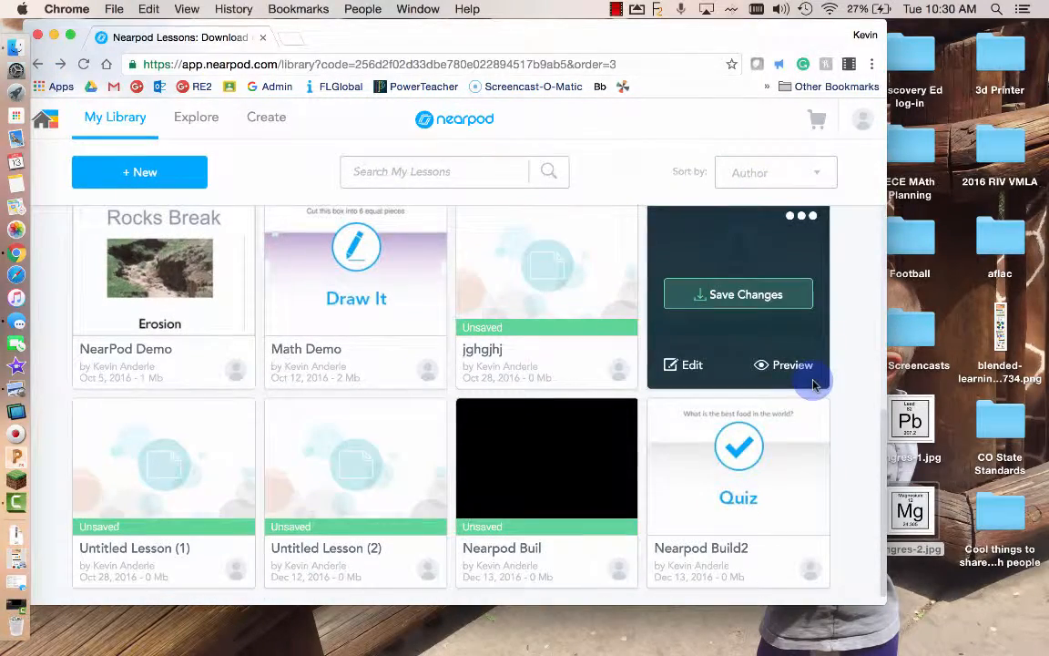
{"action": "mouse_move", "coordinate": [739, 497]}
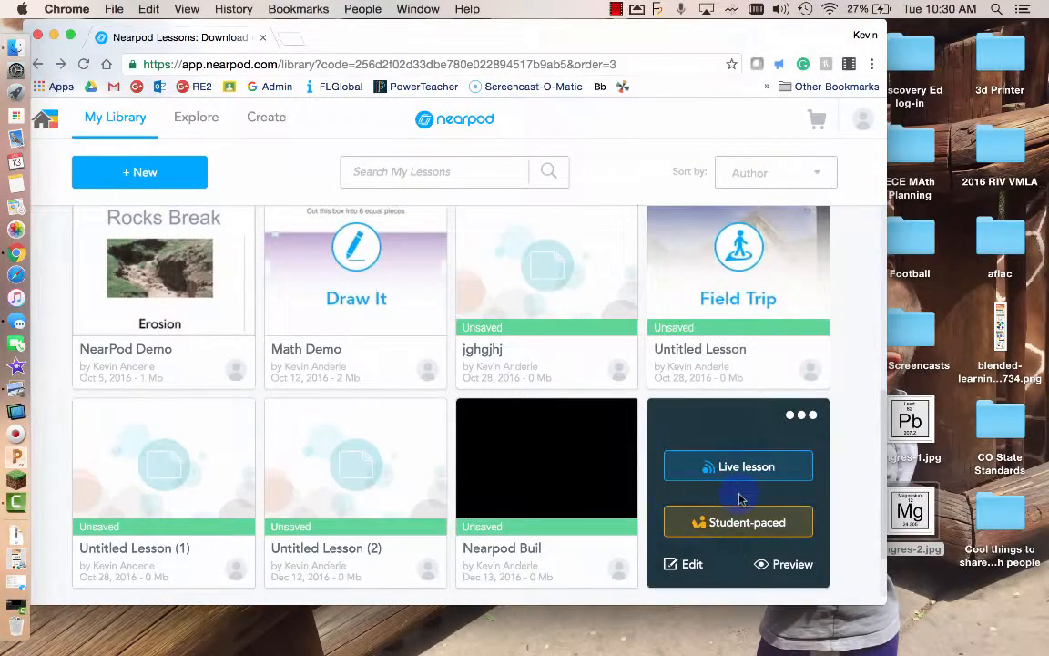
{"action": "left_click", "coordinate": [797, 524]}
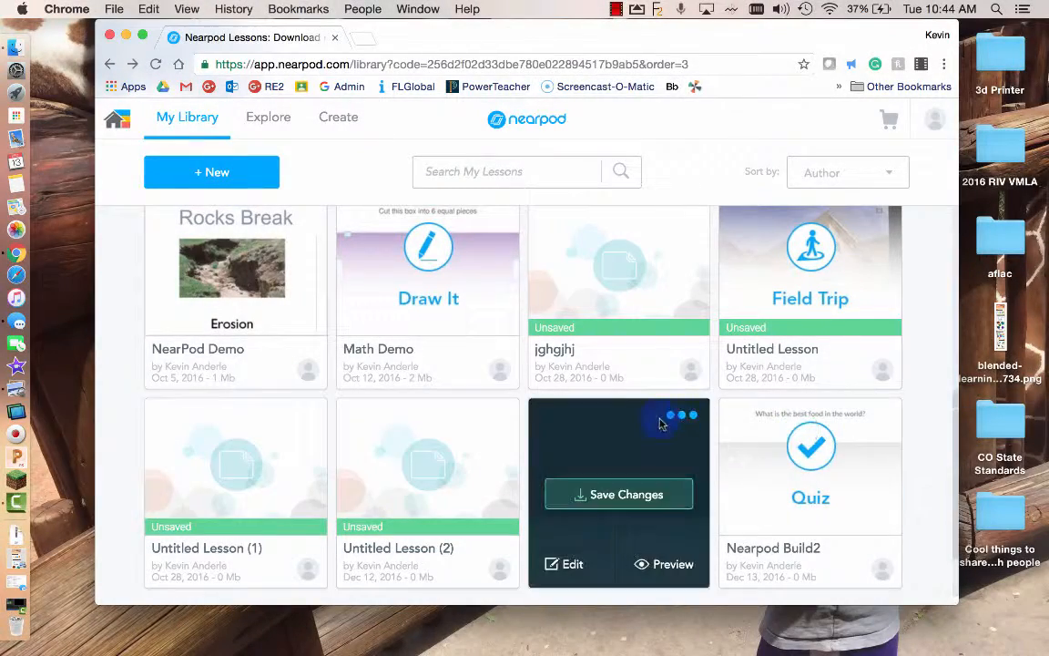
{"action": "scroll", "coordinate": [579, 396], "scroll_direction": "up", "scroll_amount": 4}
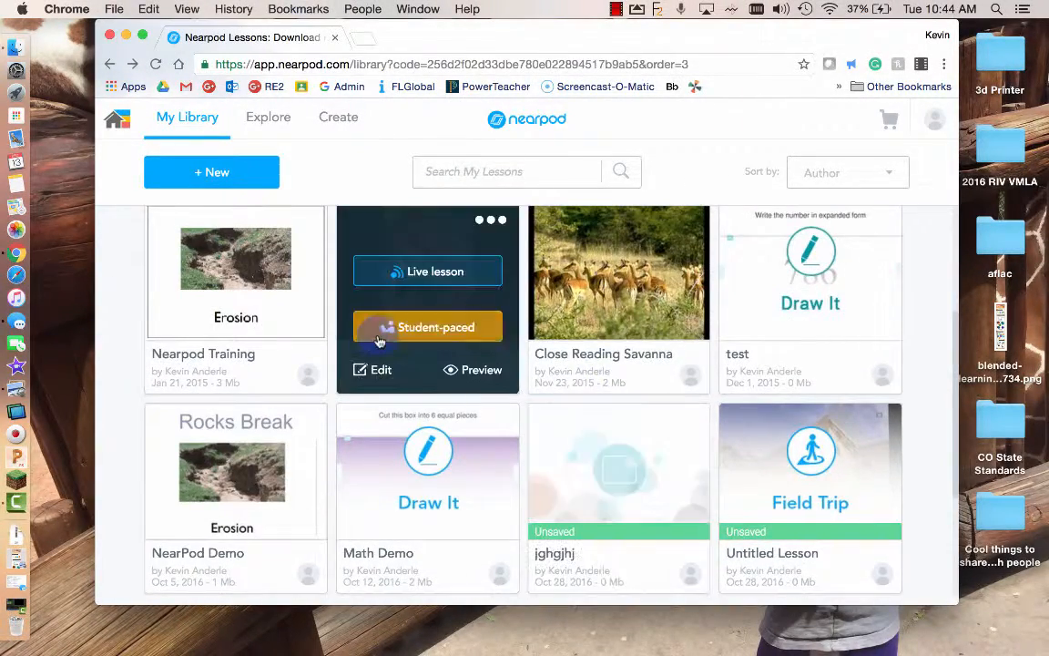
{"action": "scroll", "coordinate": [379, 341], "scroll_direction": "up", "scroll_amount": 2}
{"action": "scroll", "coordinate": [689, 335], "scroll_direction": "up", "scroll_amount": 1}
{"action": "scroll", "coordinate": [689, 335], "scroll_direction": "up", "scroll_amount": 3}
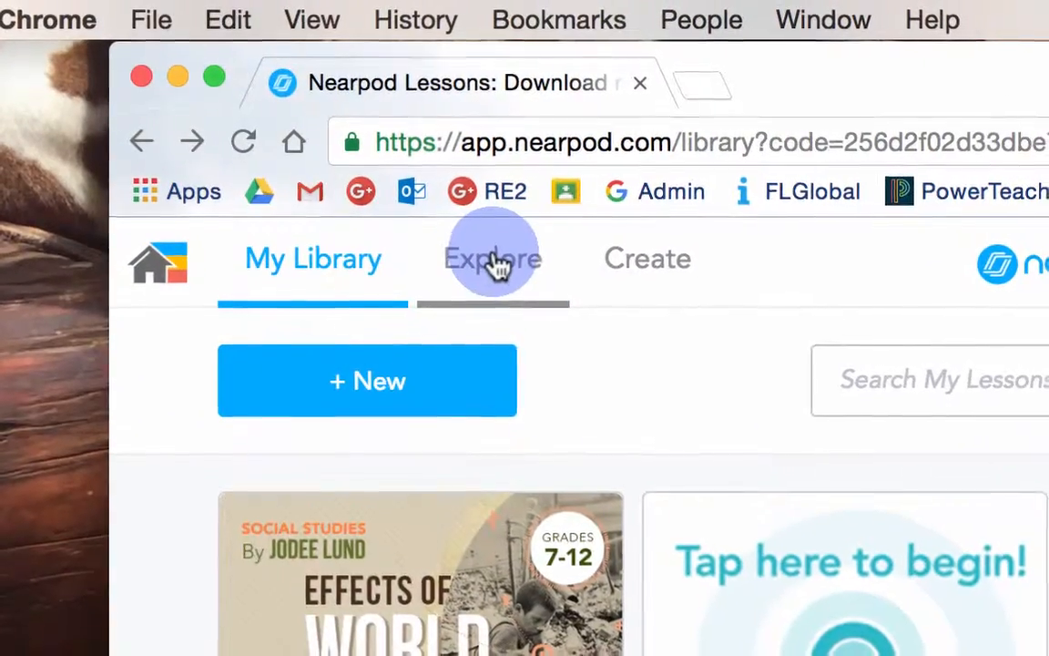
{"action": "left_click", "coordinate": [492, 263]}
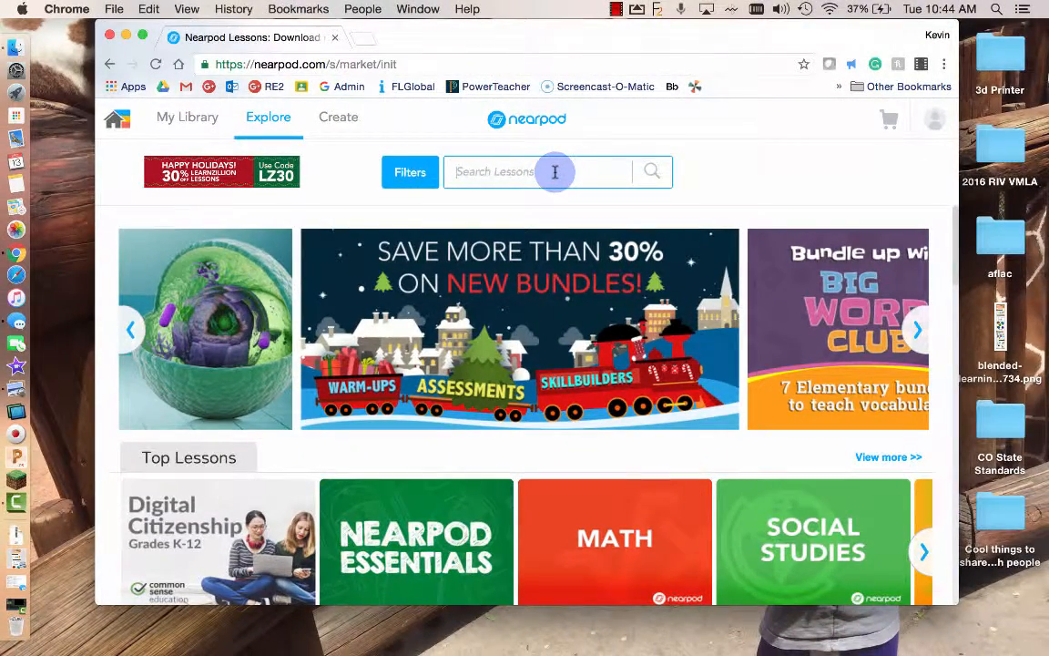
{"action": "scroll", "coordinate": [675, 452], "scroll_direction": "down", "scroll_amount": 3}
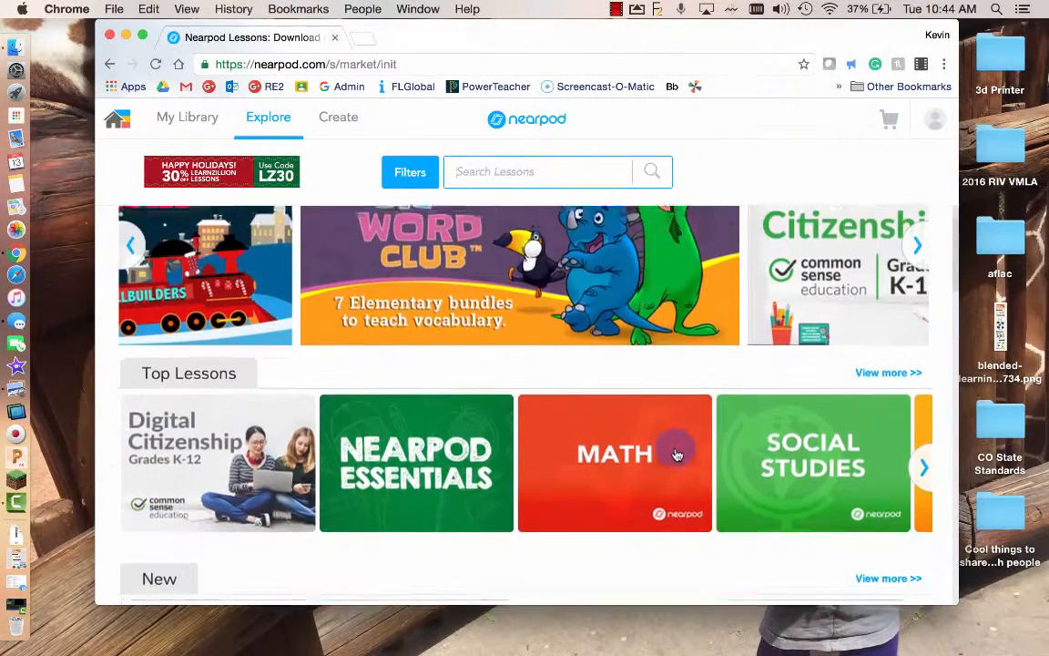
{"action": "scroll", "coordinate": [788, 462], "scroll_direction": "down", "scroll_amount": 2}
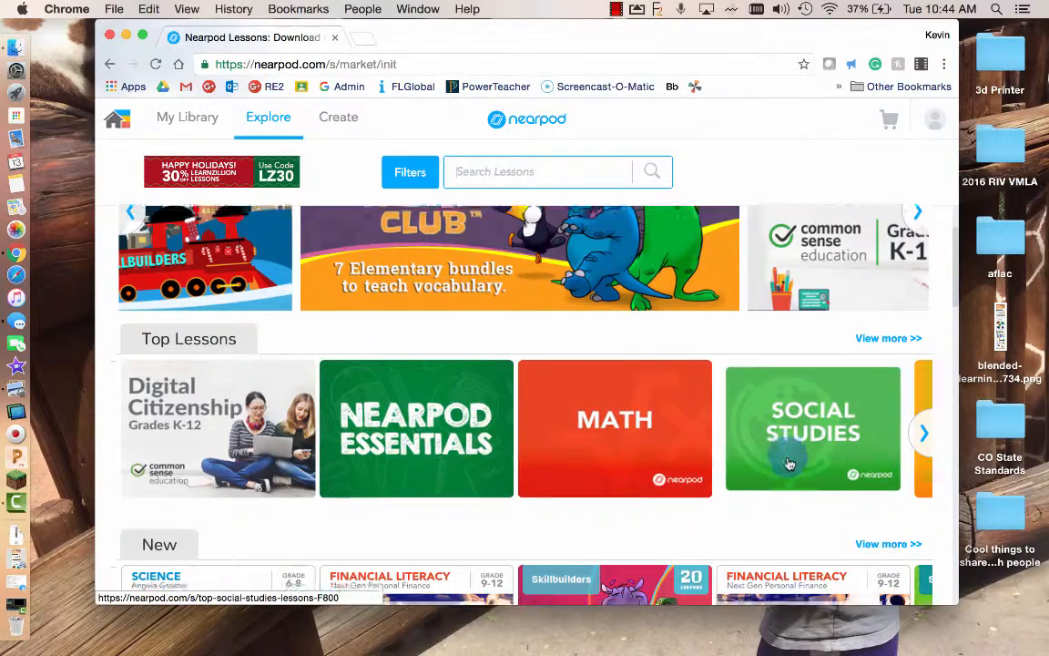
{"action": "scroll", "coordinate": [746, 475], "scroll_direction": "down", "scroll_amount": 8}
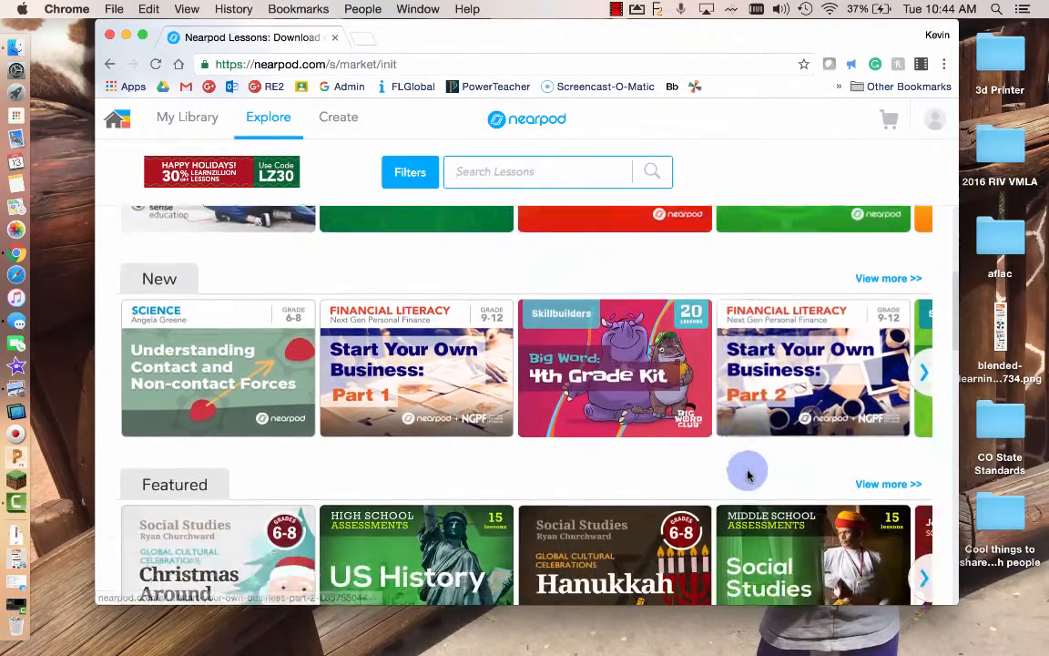
{"action": "scroll", "coordinate": [747, 475], "scroll_direction": "down", "scroll_amount": 7}
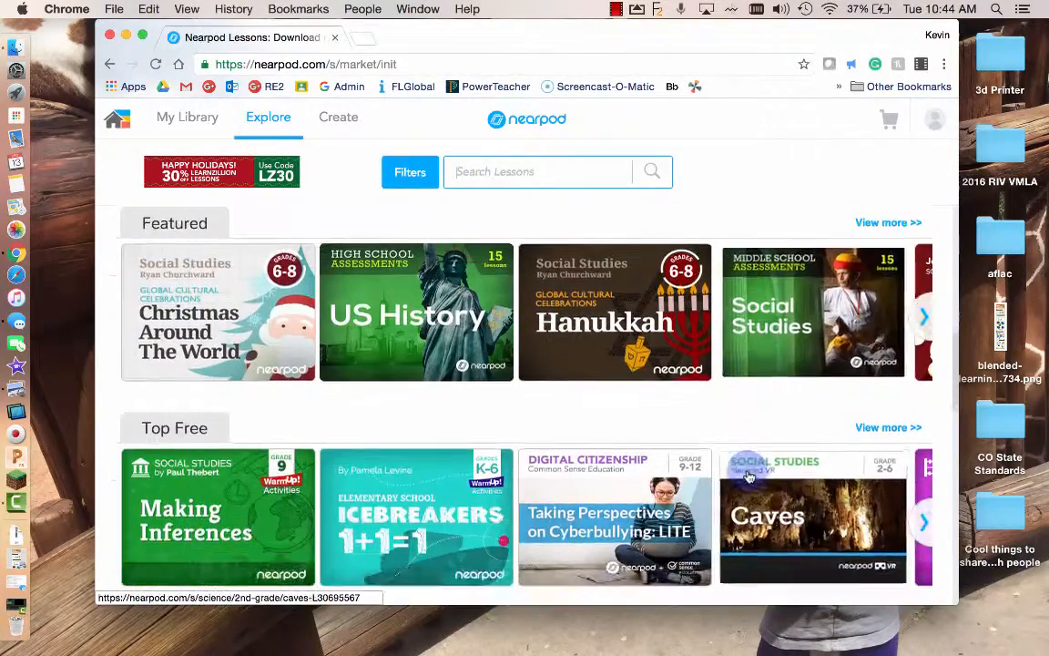
{"action": "scroll", "coordinate": [747, 474], "scroll_direction": "down", "scroll_amount": 1}
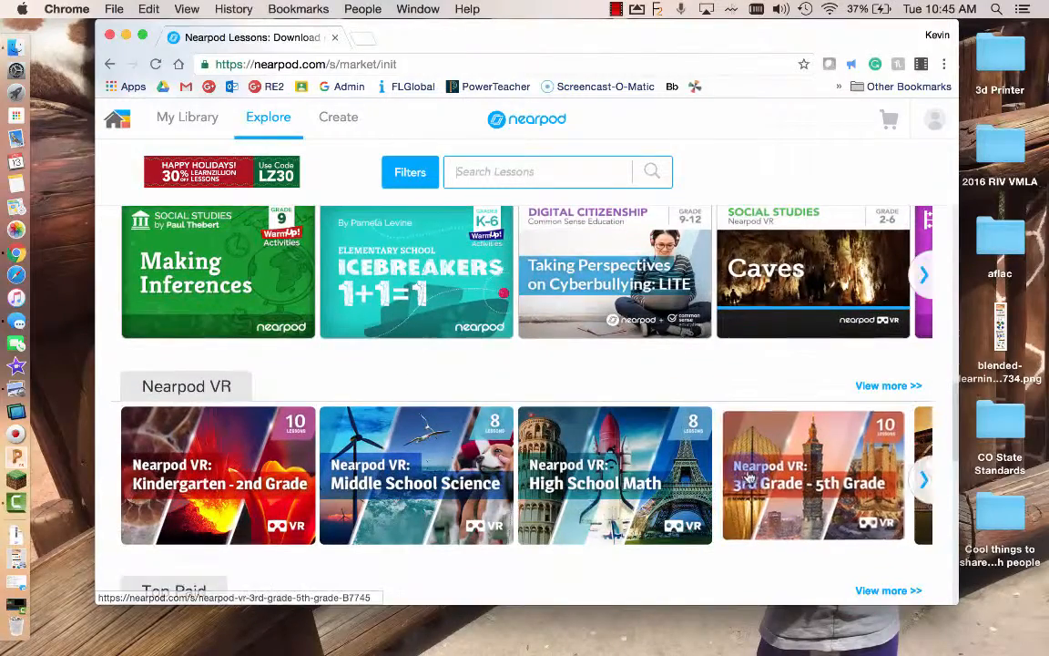
{"action": "scroll", "coordinate": [746, 474], "scroll_direction": "down", "scroll_amount": 3}
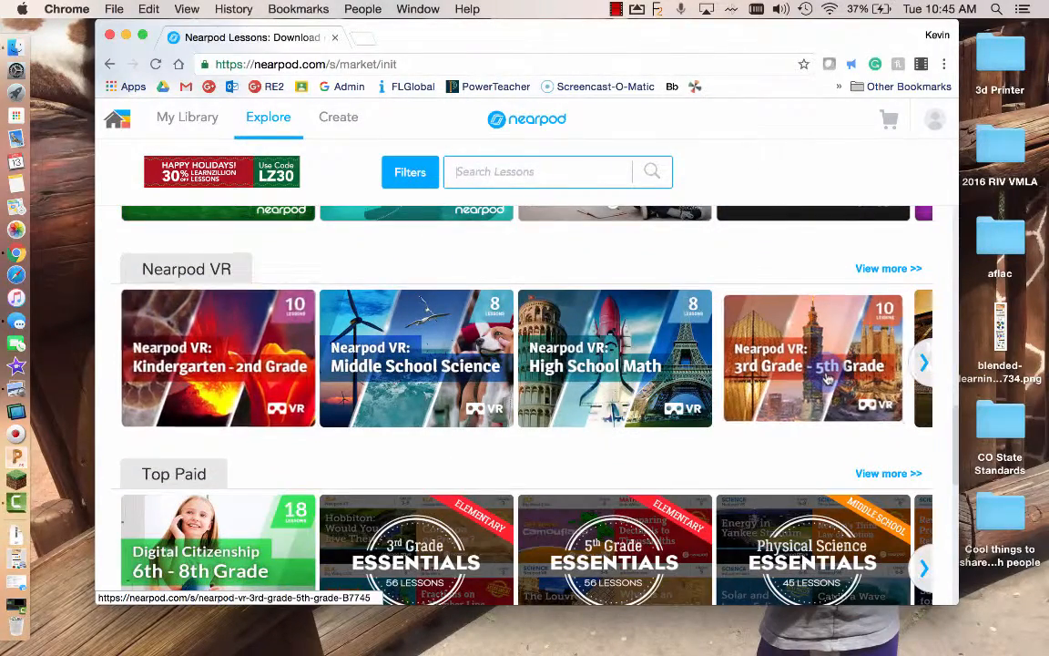
{"action": "scroll", "coordinate": [827, 379], "scroll_direction": "down", "scroll_amount": 3}
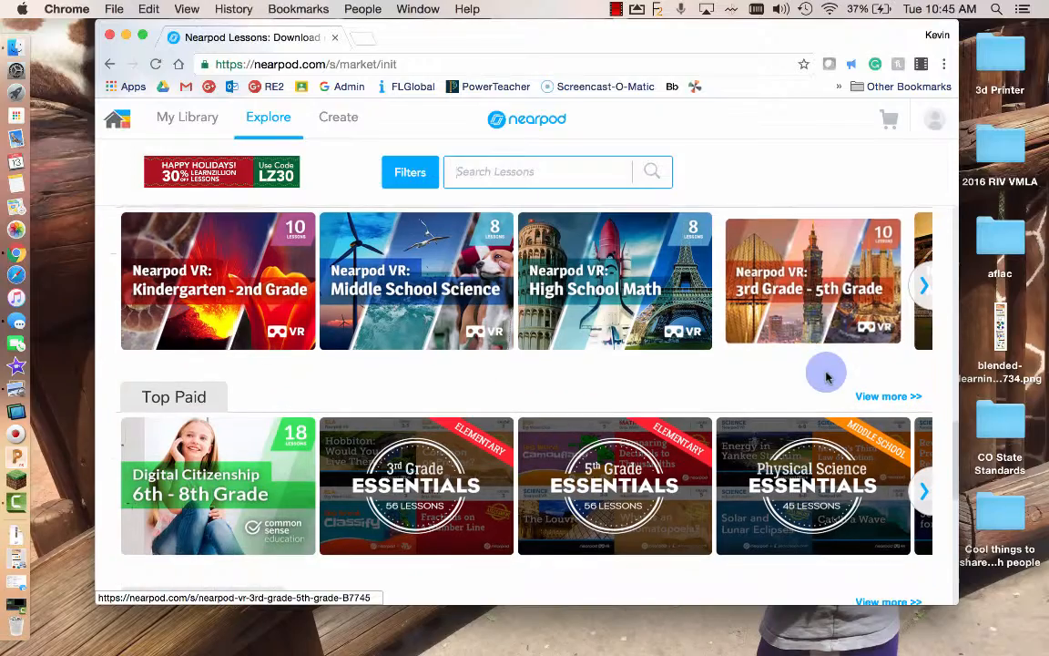
{"action": "scroll", "coordinate": [827, 379], "scroll_direction": "down", "scroll_amount": 9}
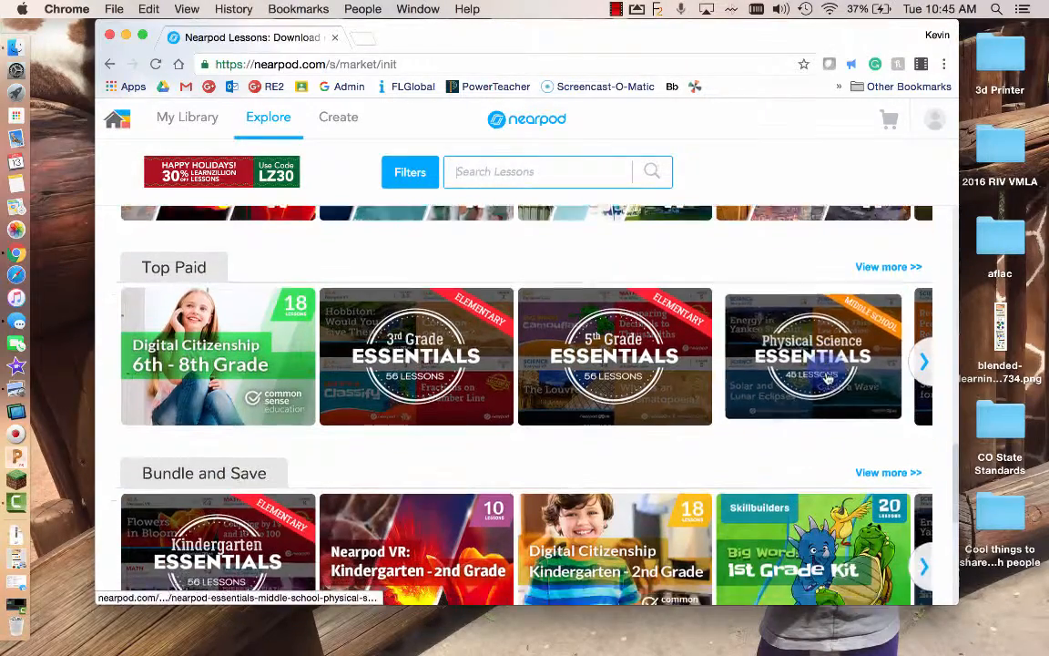
{"action": "scroll", "coordinate": [827, 378], "scroll_direction": "up", "scroll_amount": 20}
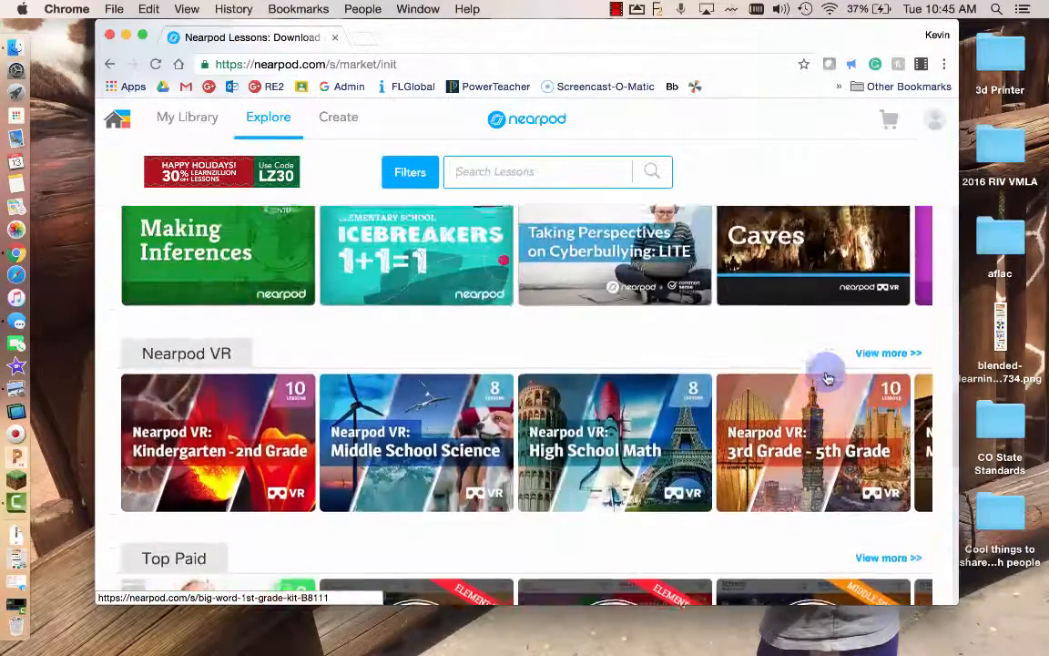
{"action": "scroll", "coordinate": [827, 379], "scroll_direction": "up", "scroll_amount": 7}
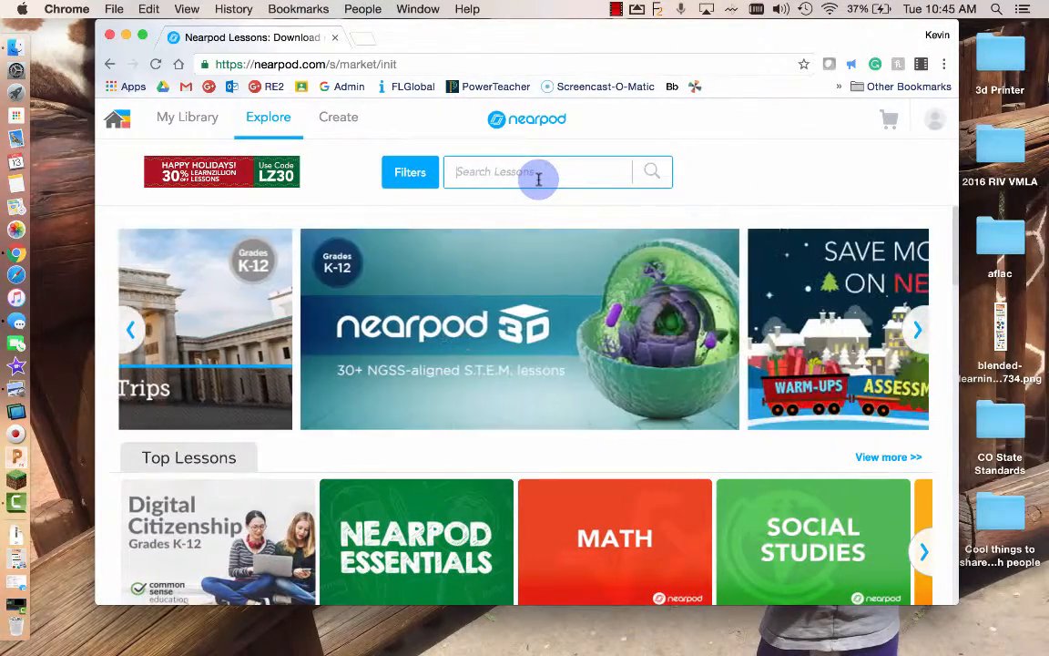
{"action": "left_click", "coordinate": [177, 115]}
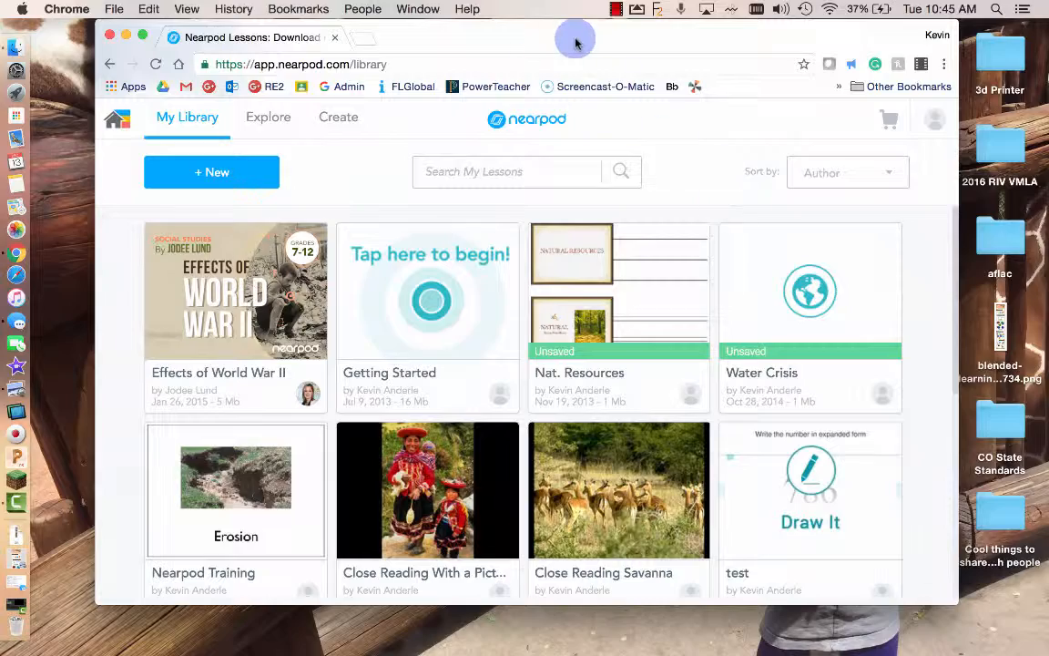
- Move the browser window slightly lower on the desktop and end the screen recording
{"action": "left_click_drag", "start_coordinate": [581, 38], "coordinate": [564, 78]}
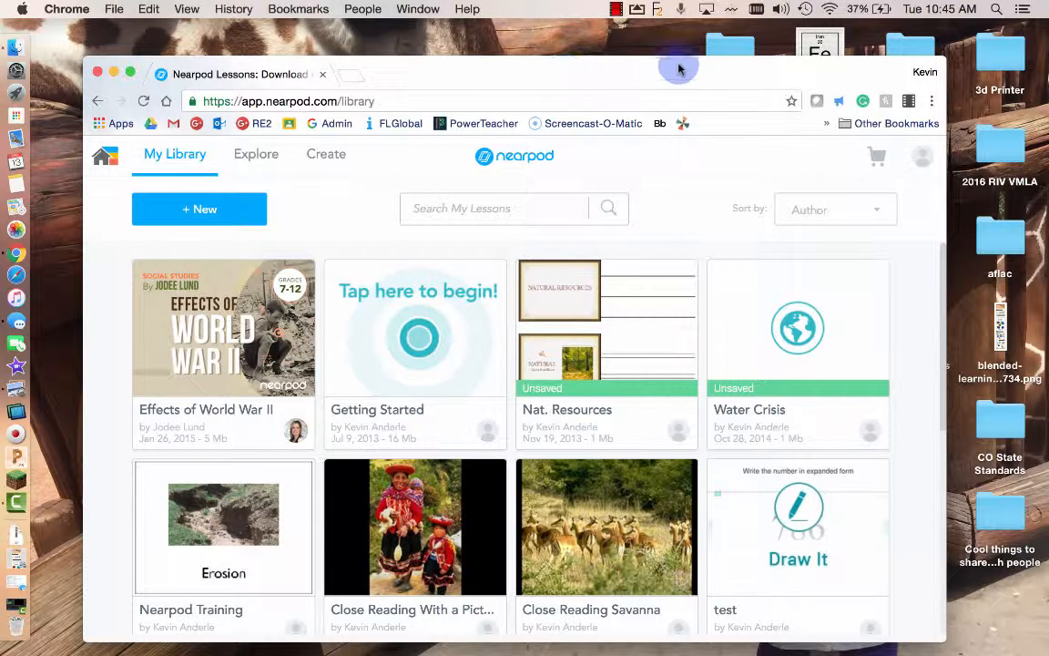
{"action": "left_click", "coordinate": [616, 9]}
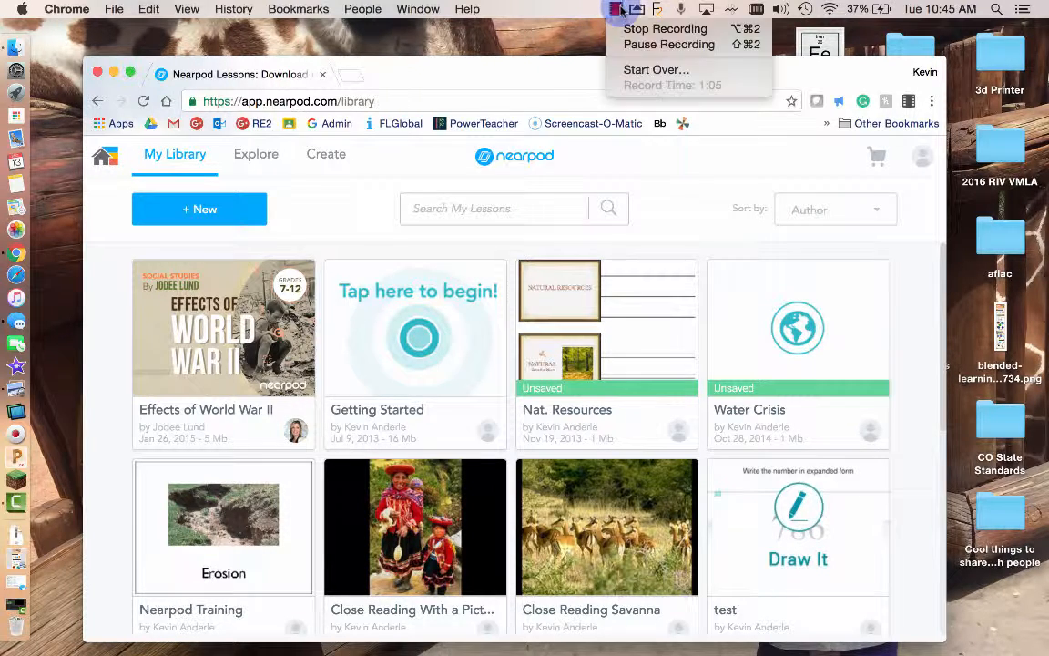